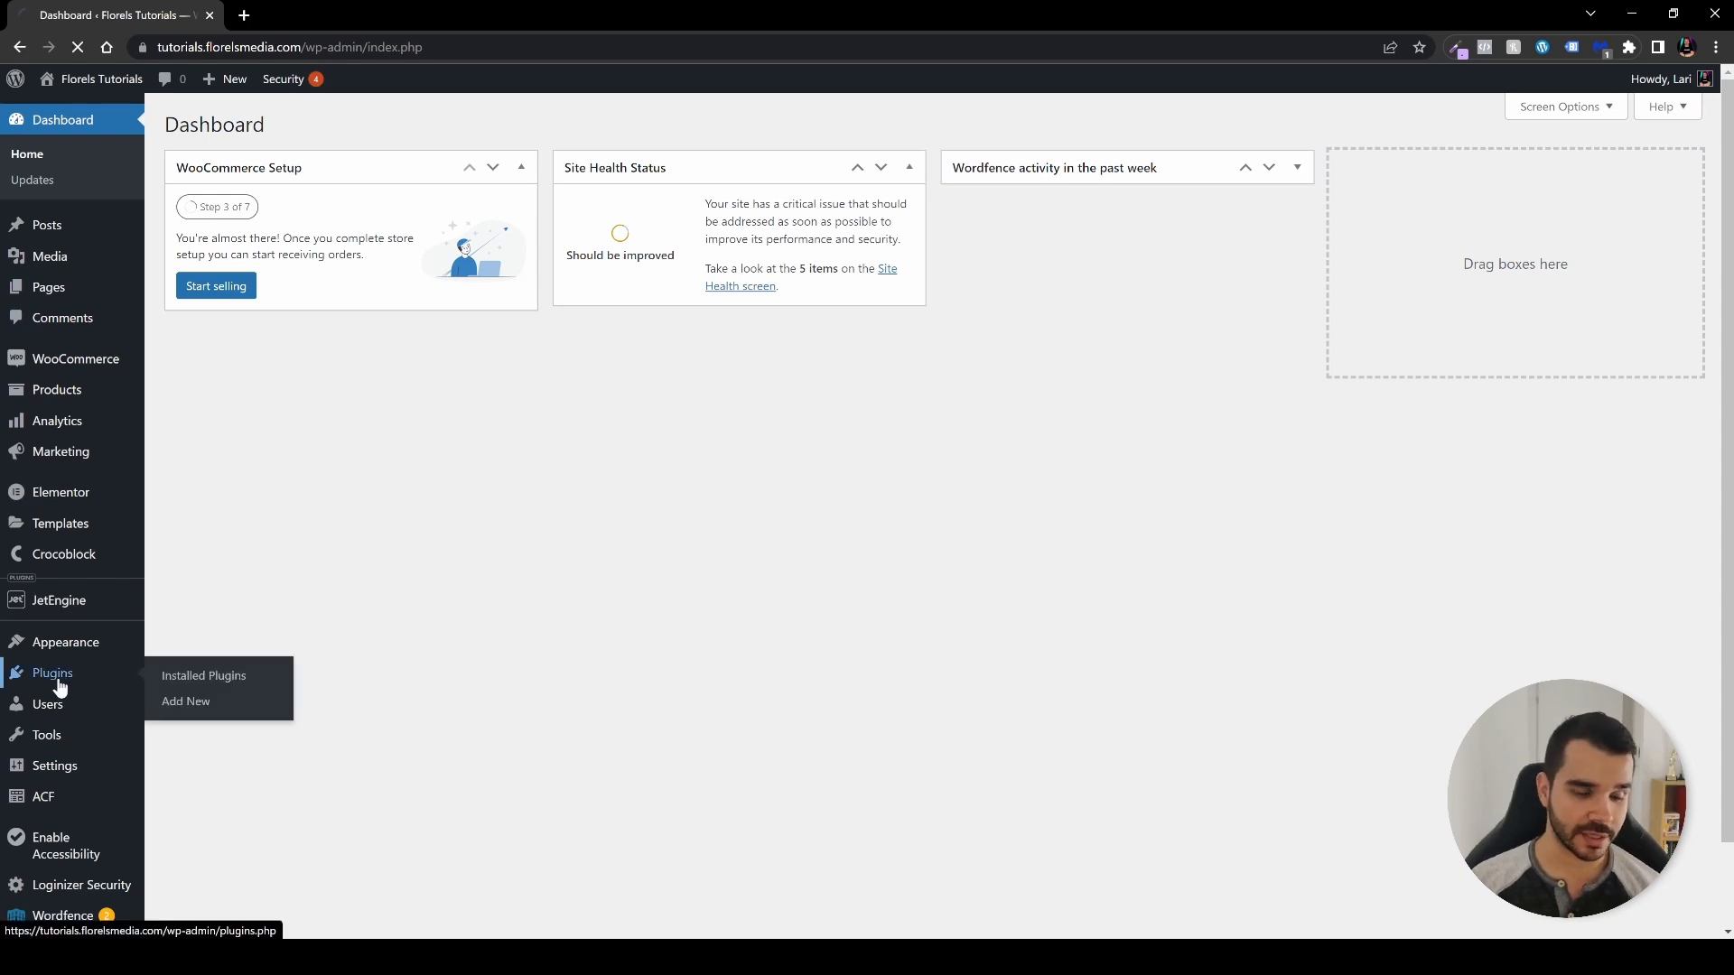
Open the form for uploading a new plugin in .zip format.
{"action": "left_click", "coordinate": [54, 675]}
{"action": "left_click", "coordinate": [271, 125]}
{"action": "left_click", "coordinate": [326, 125]}
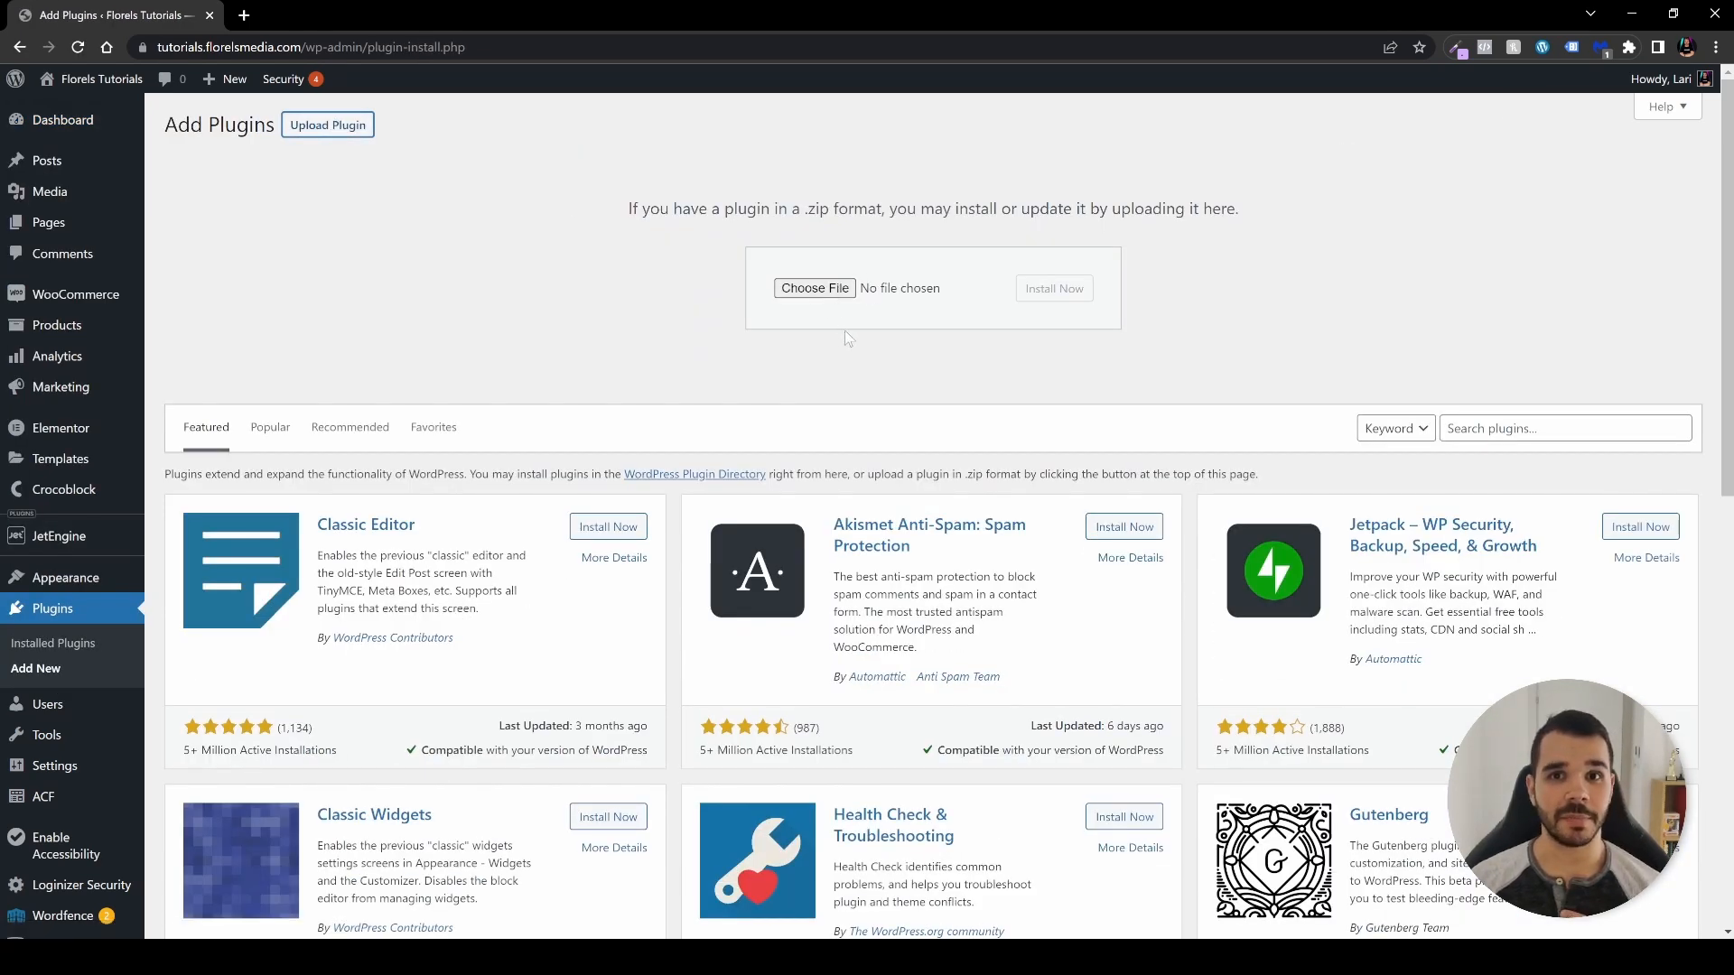
Return to the installed plugins and look through the list for JetMenu.
{"action": "left_click", "coordinate": [50, 618]}
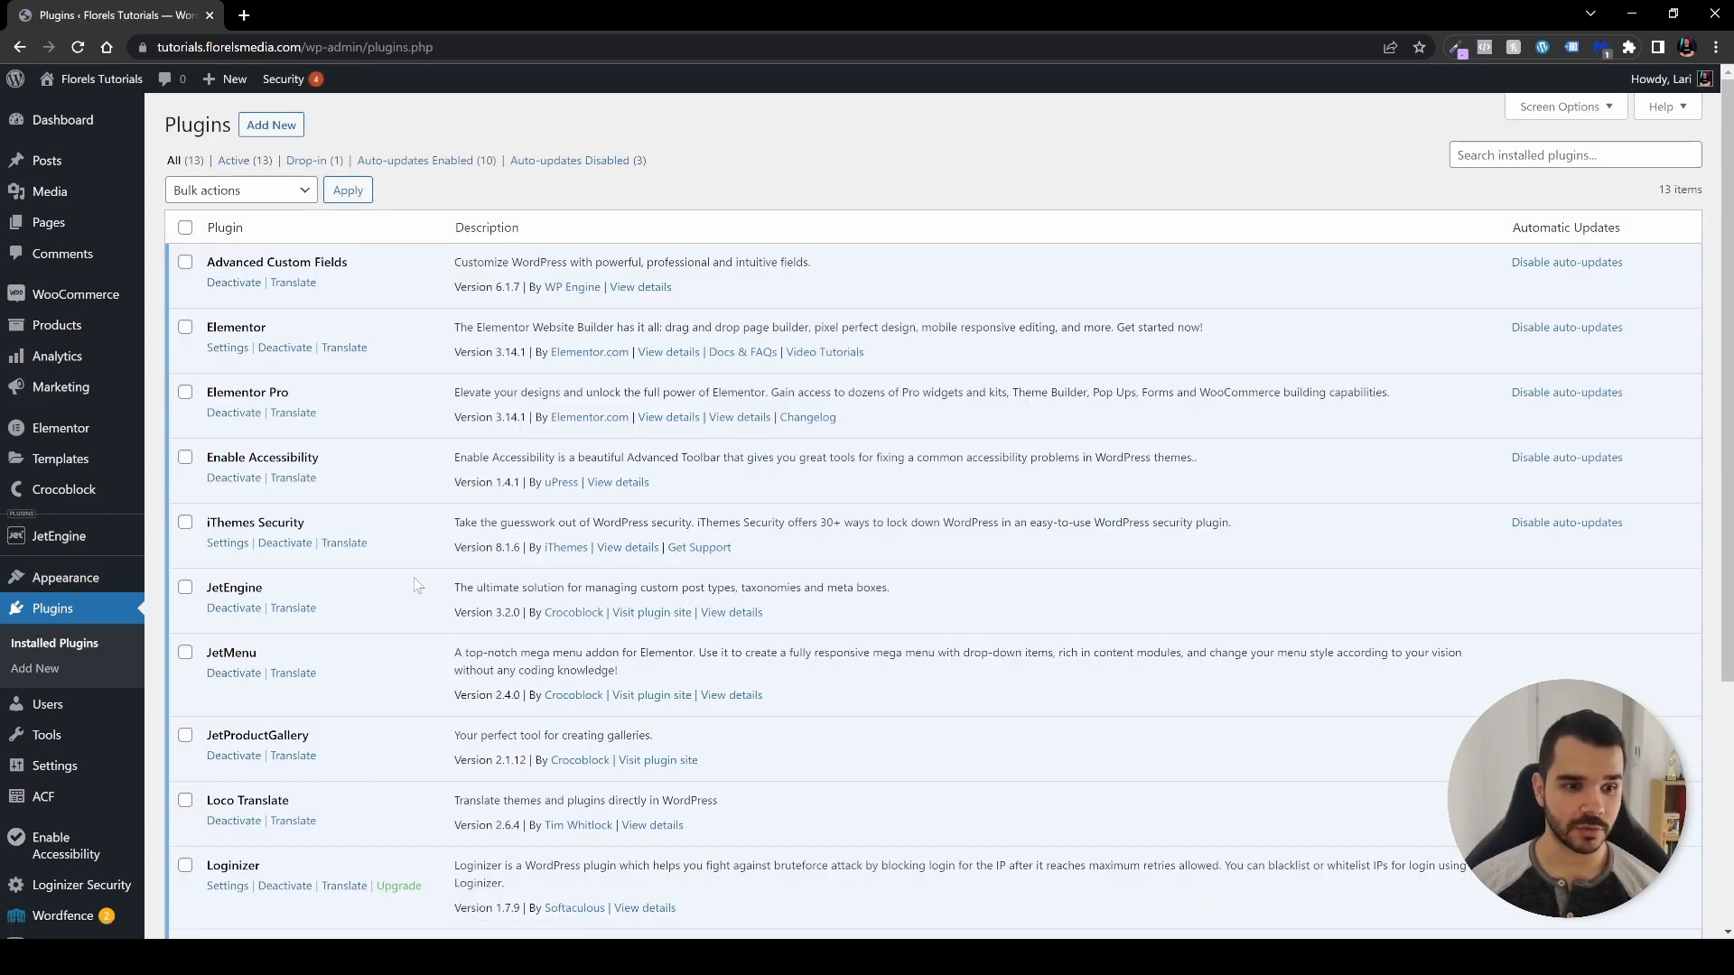
{"action": "scroll", "coordinate": [427, 587], "scroll_direction": "down", "scroll_amount": 2}
{"action": "scroll", "coordinate": [426, 587], "scroll_direction": "down", "scroll_amount": 1}
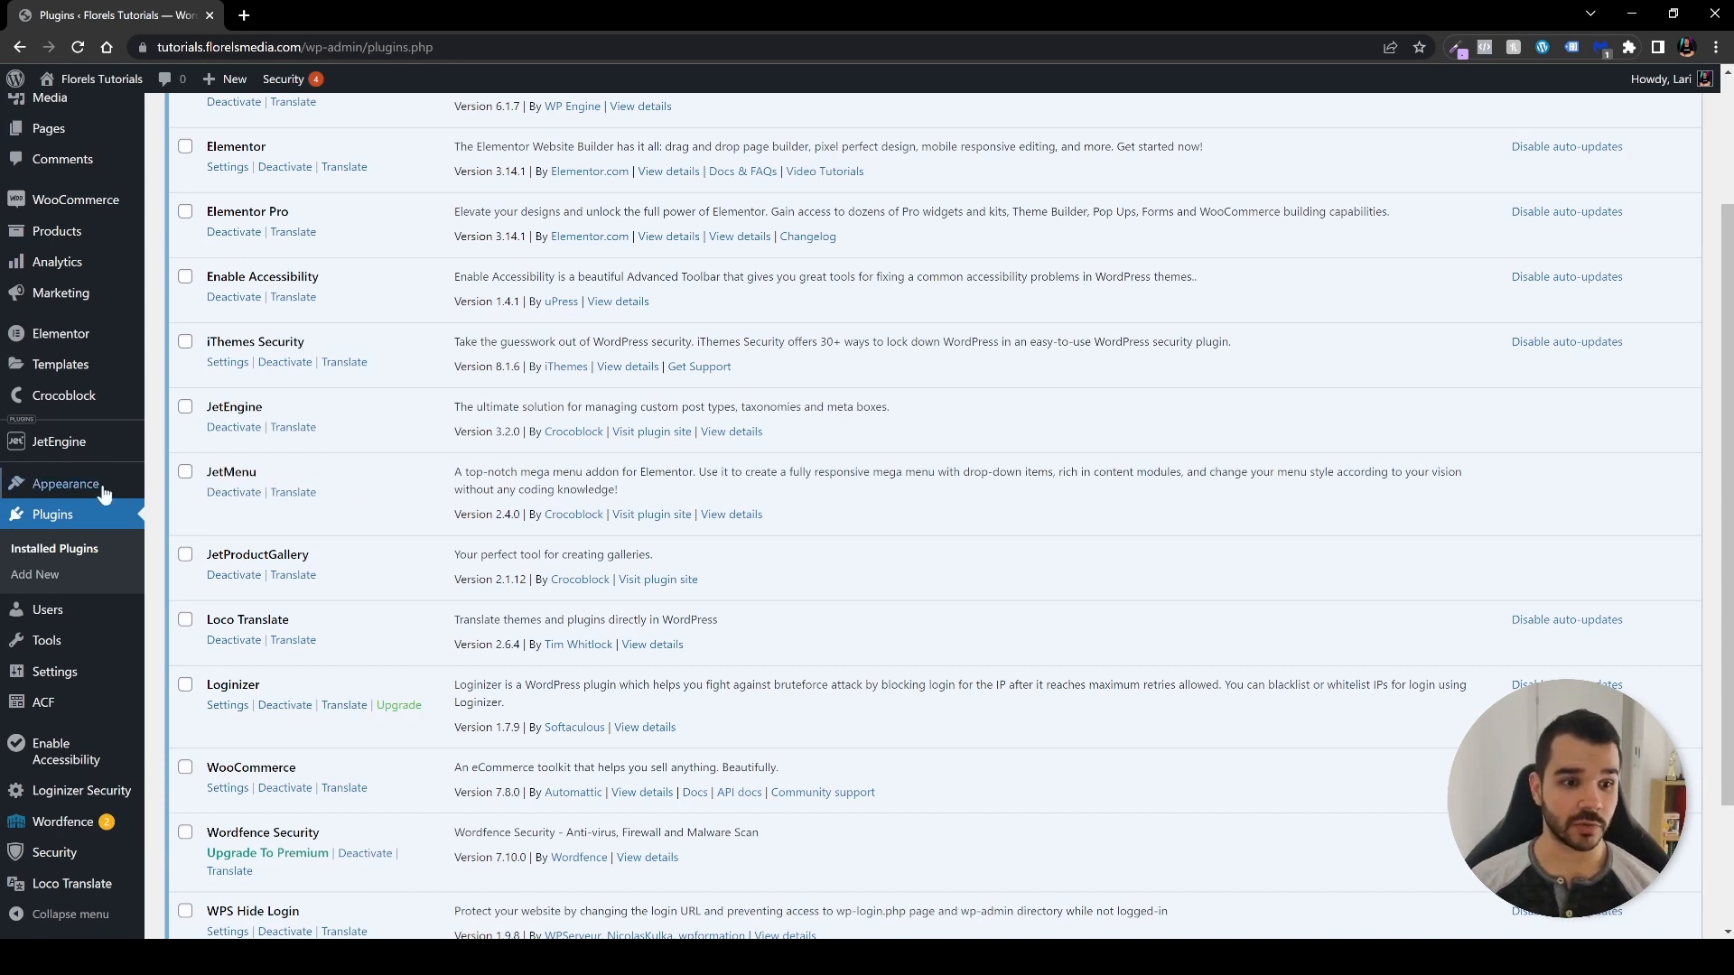
Open the site's navigation menus and examine the Main Menu structure and its JetMenu location settings.
{"action": "mouse_move", "coordinate": [76, 490]}
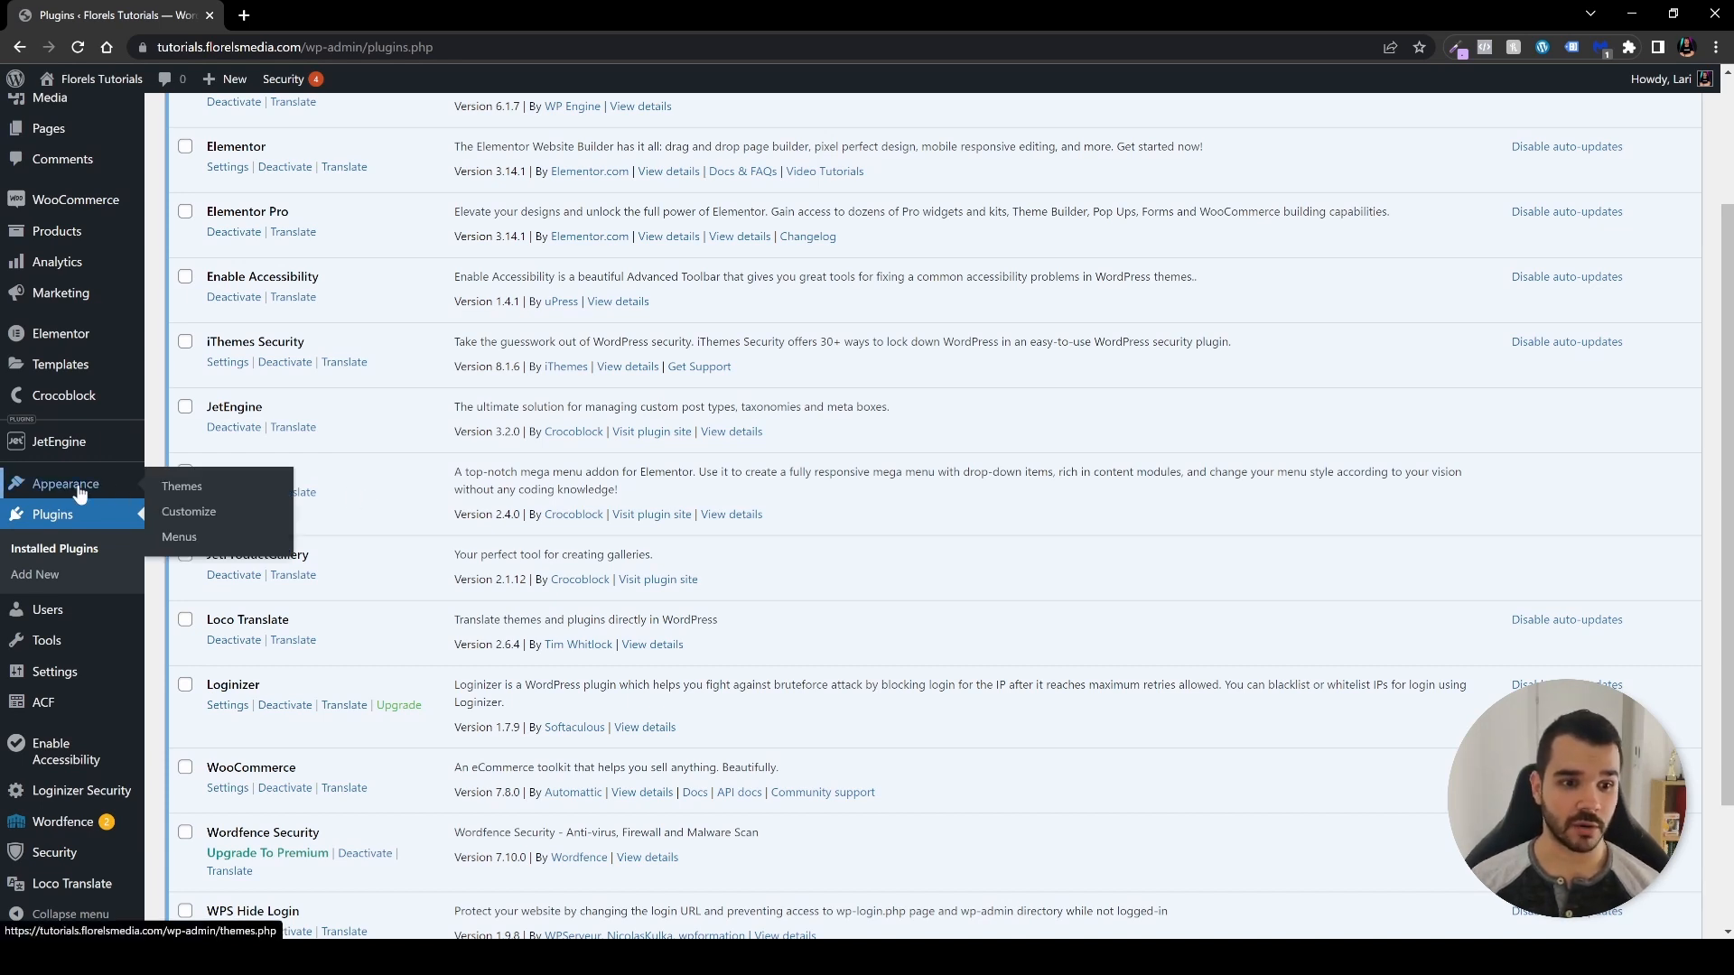
{"action": "left_click", "coordinate": [189, 542]}
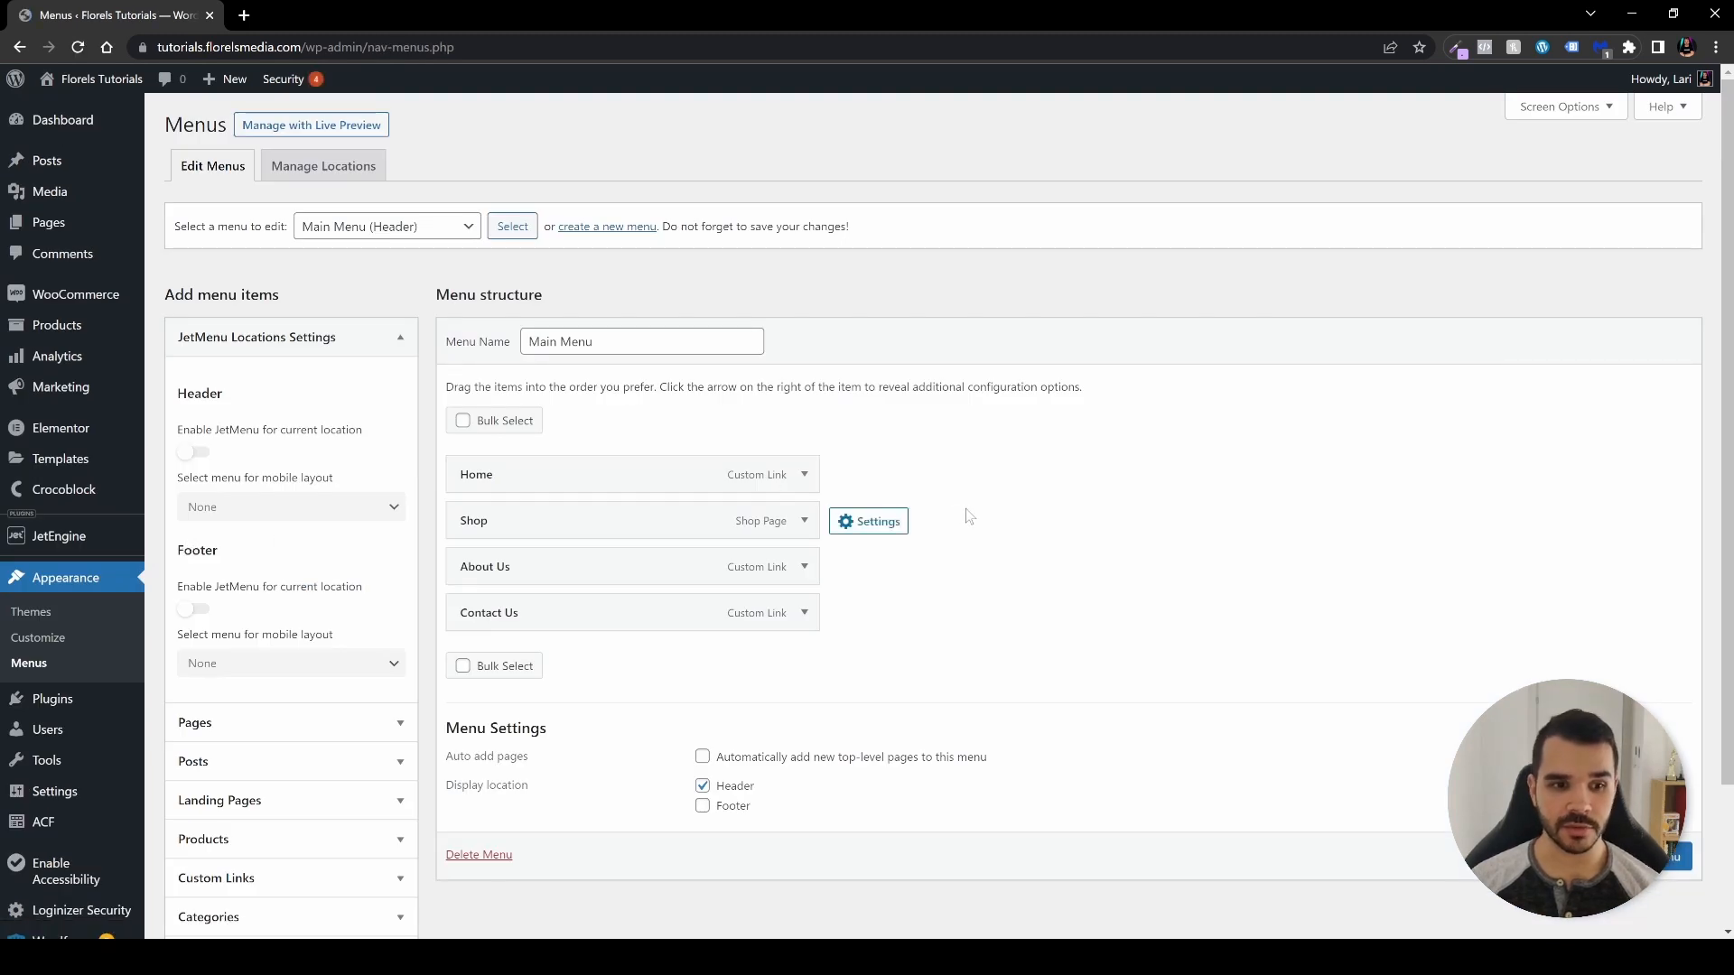
{"action": "scroll", "coordinate": [1037, 517], "scroll_direction": "down", "scroll_amount": 1}
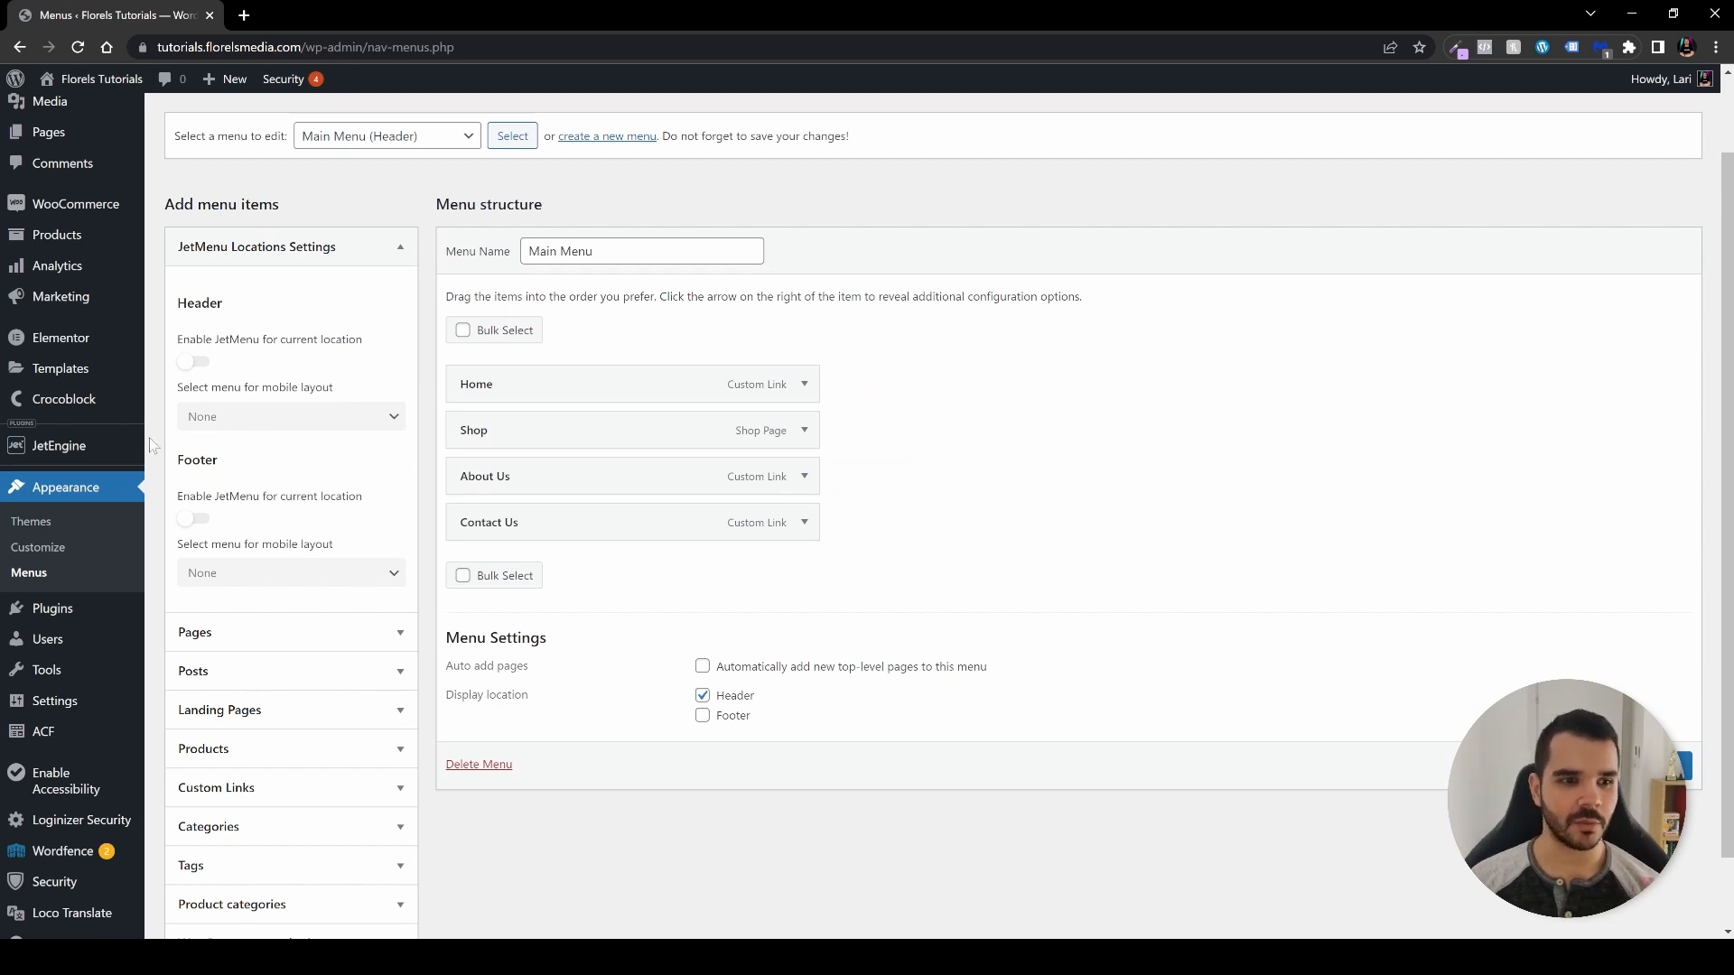
Enable the Revamp Menu option in the JetMenu general settings of JetPlugins.
{"action": "mouse_move", "coordinate": [82, 404]}
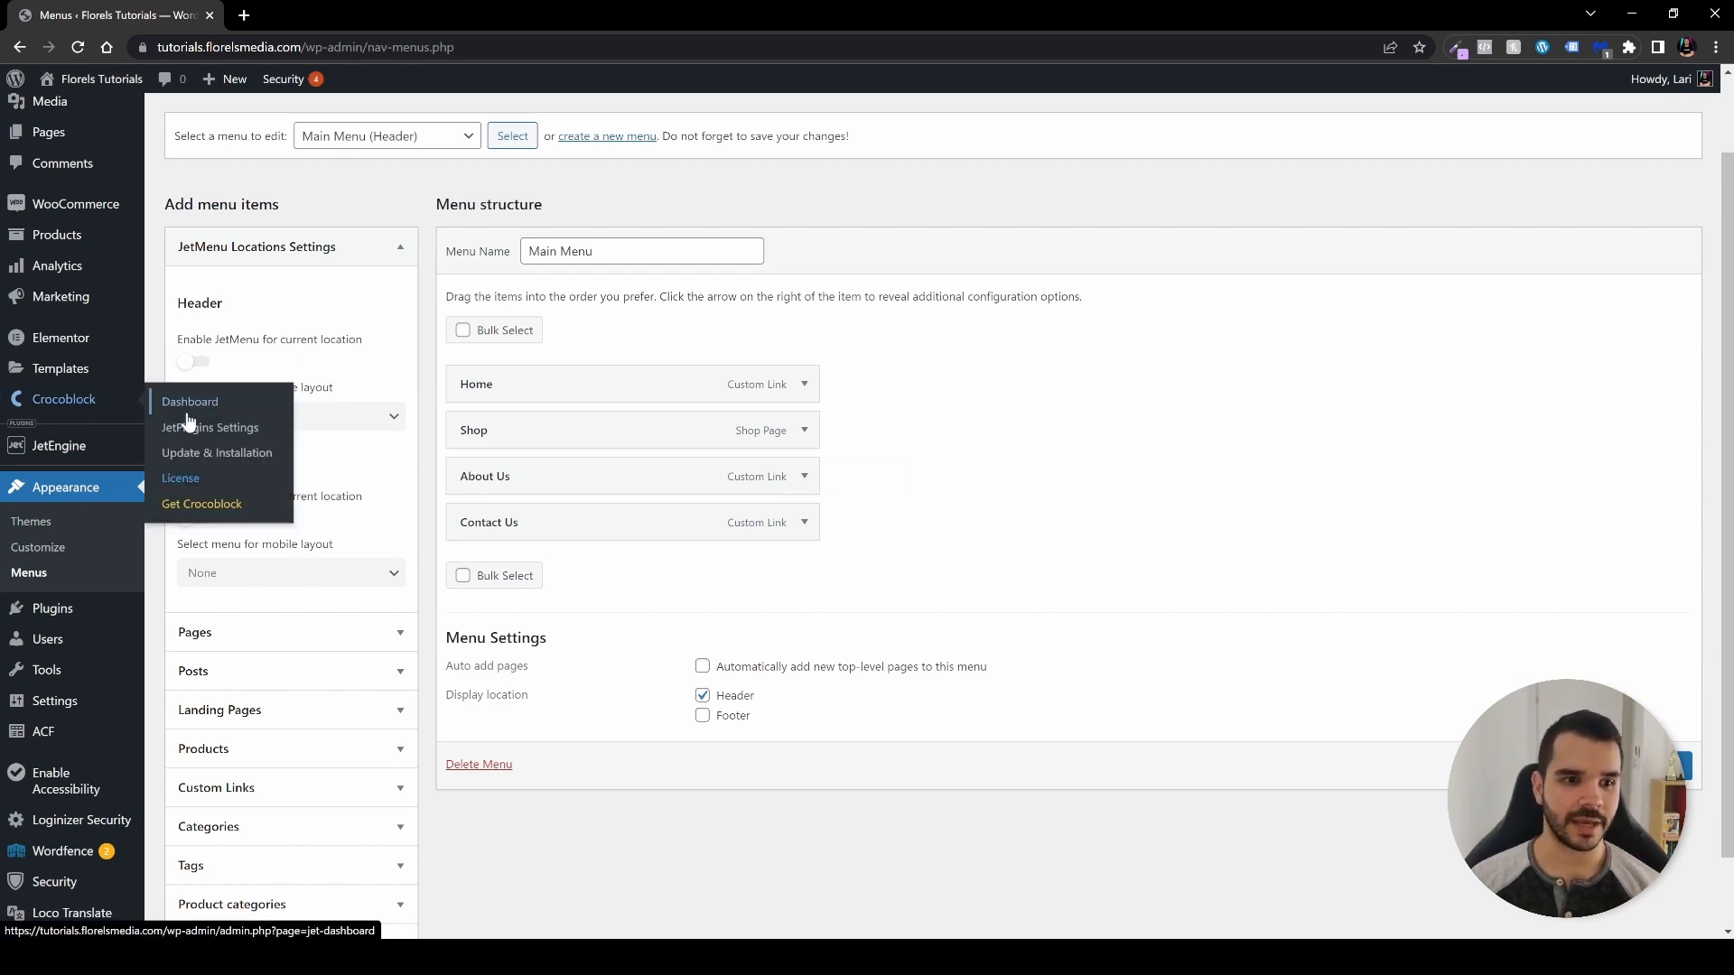
{"action": "left_click", "coordinate": [243, 435]}
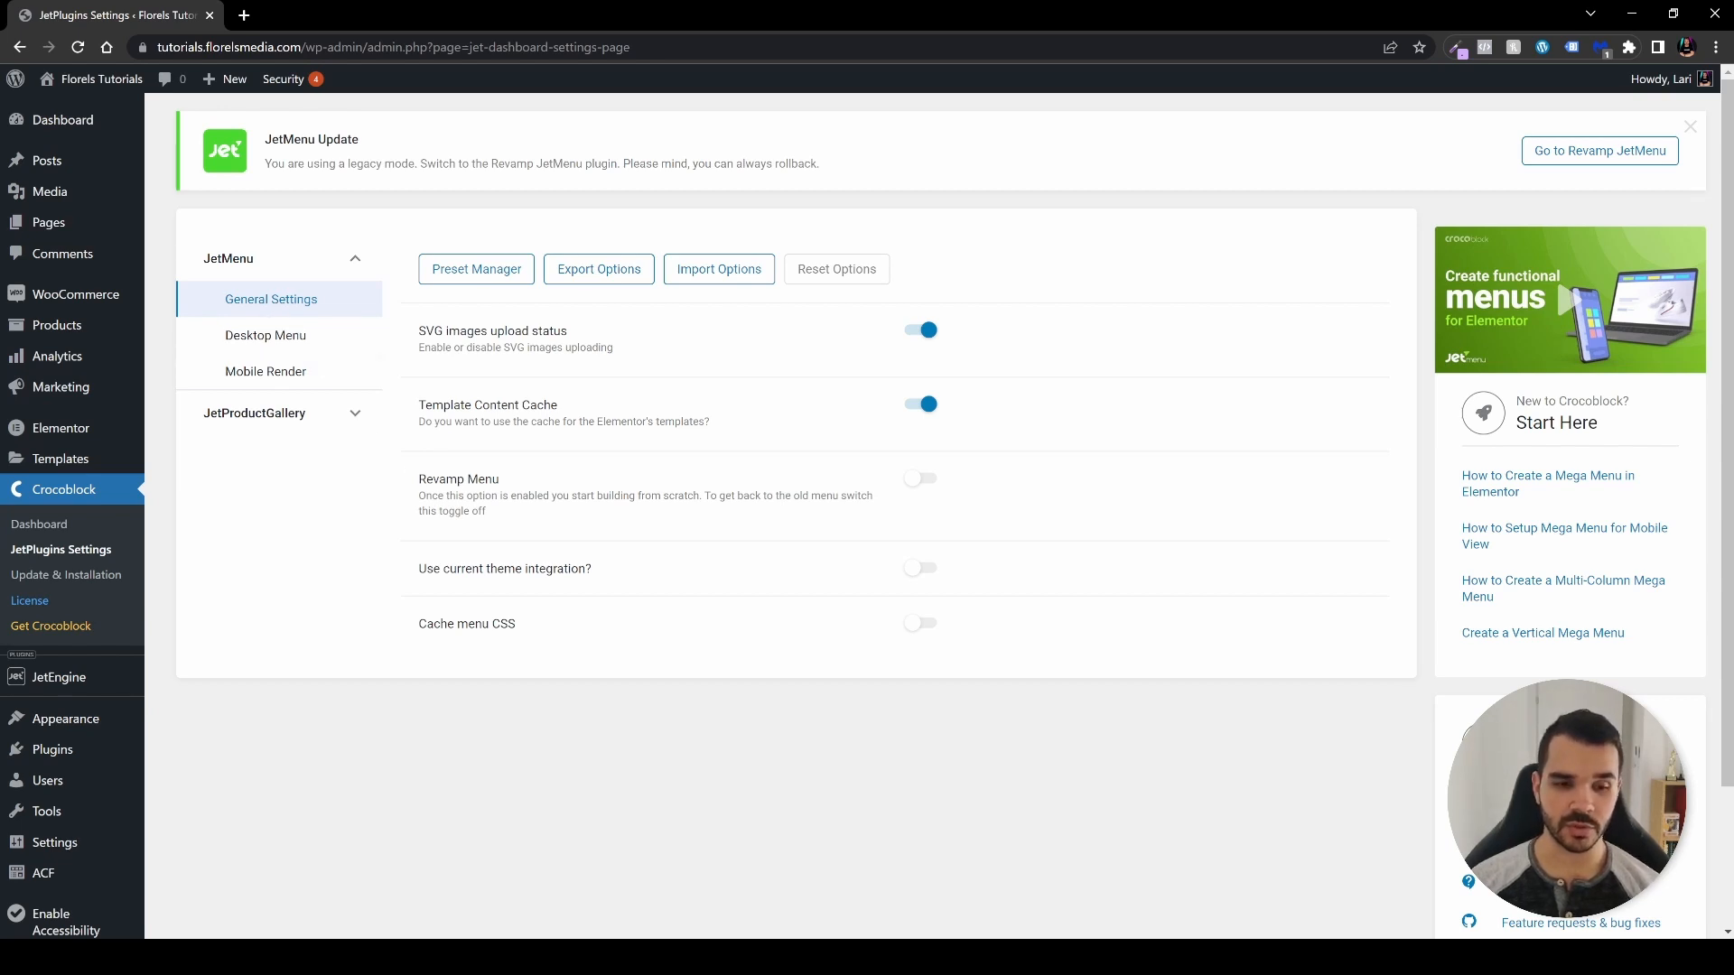
{"action": "left_click", "coordinate": [923, 481]}
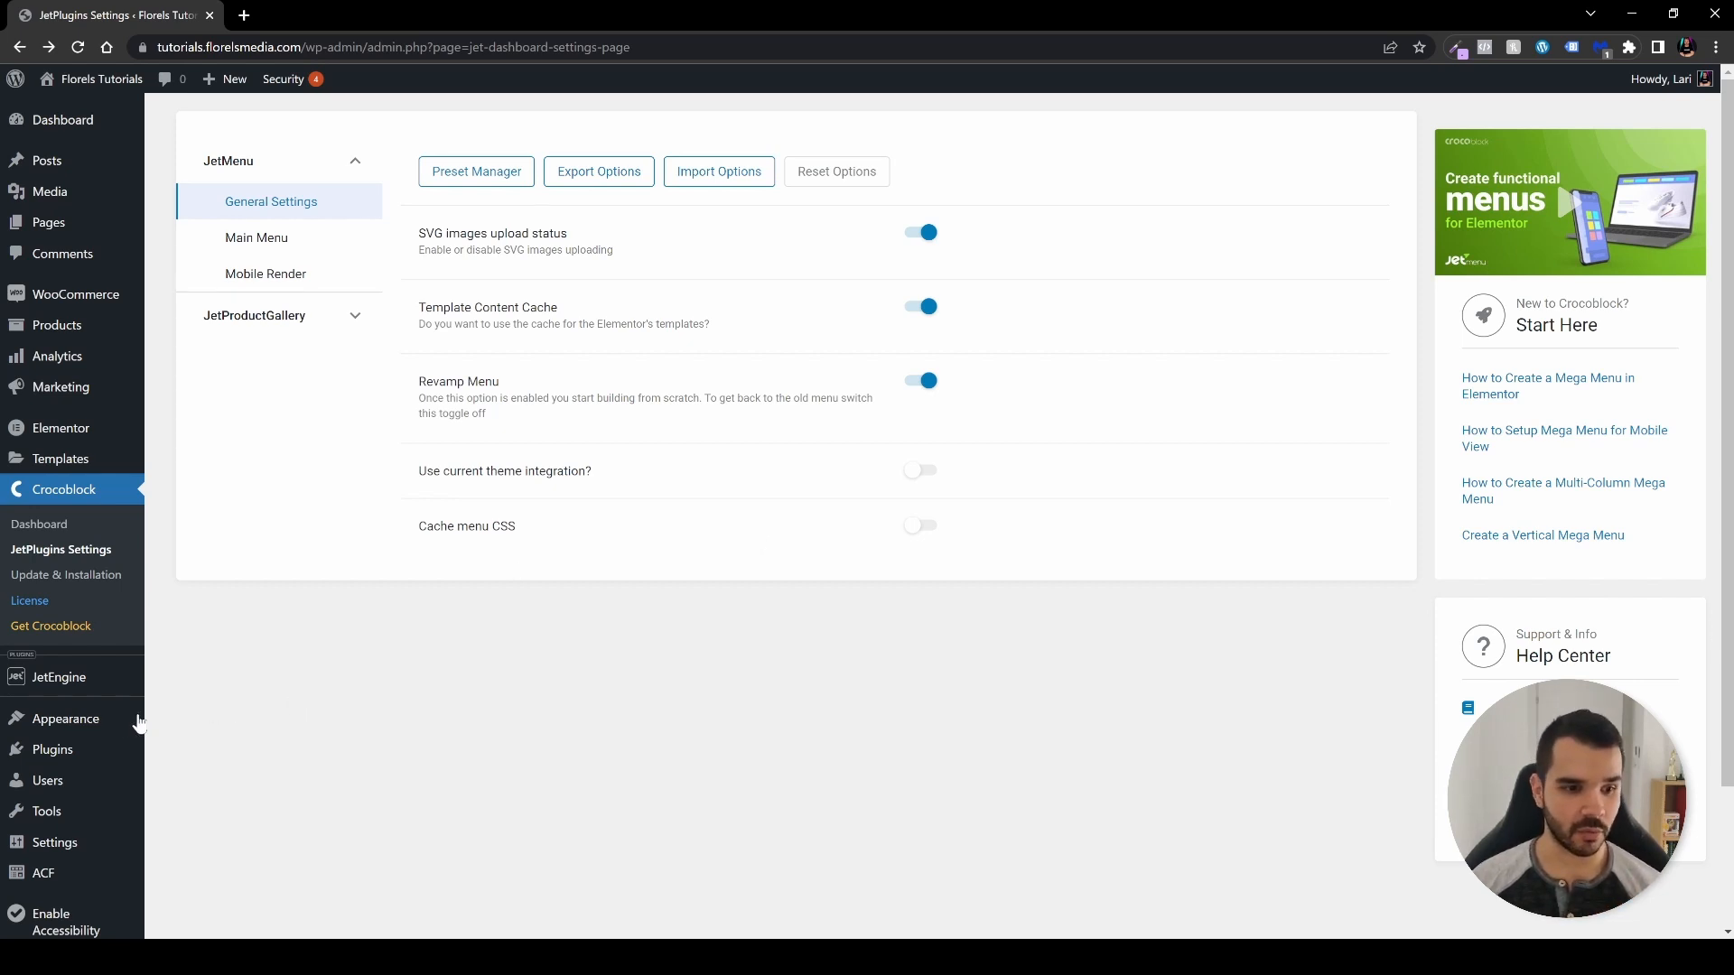
Enable mega content in the JetMenu settings of the Main Menu's Shop item.
{"action": "mouse_move", "coordinate": [85, 721]}
{"action": "left_click", "coordinate": [179, 773]}
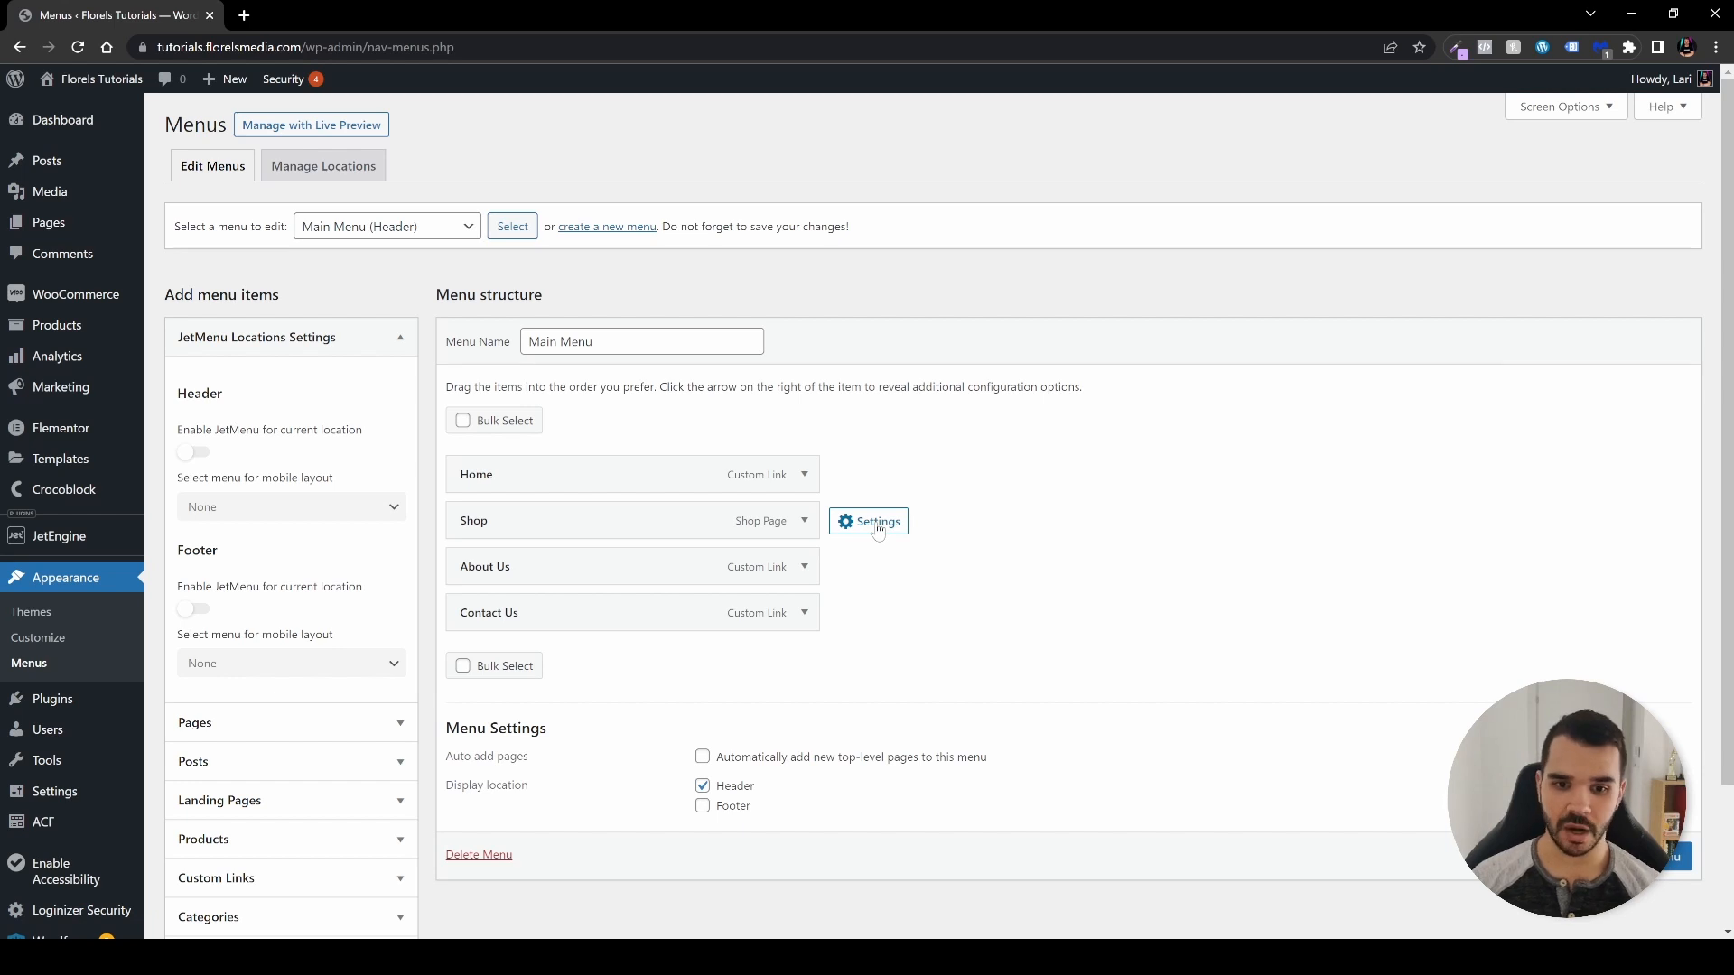
{"action": "left_click", "coordinate": [879, 524]}
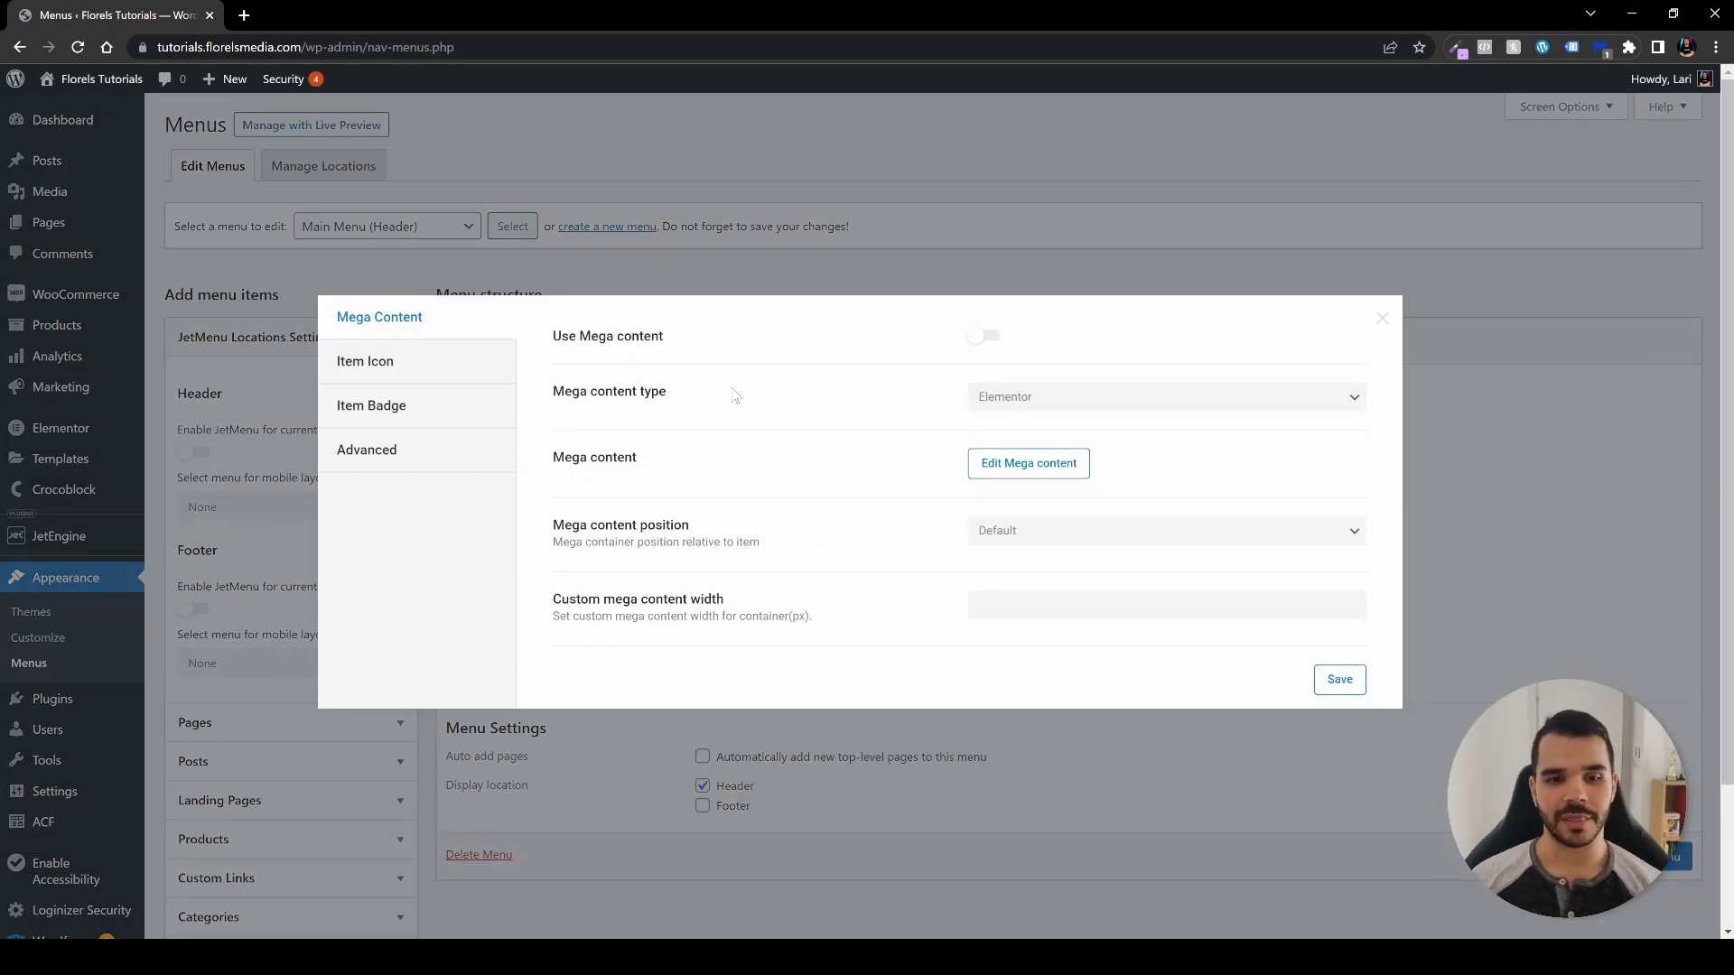
{"action": "left_click", "coordinate": [982, 339]}
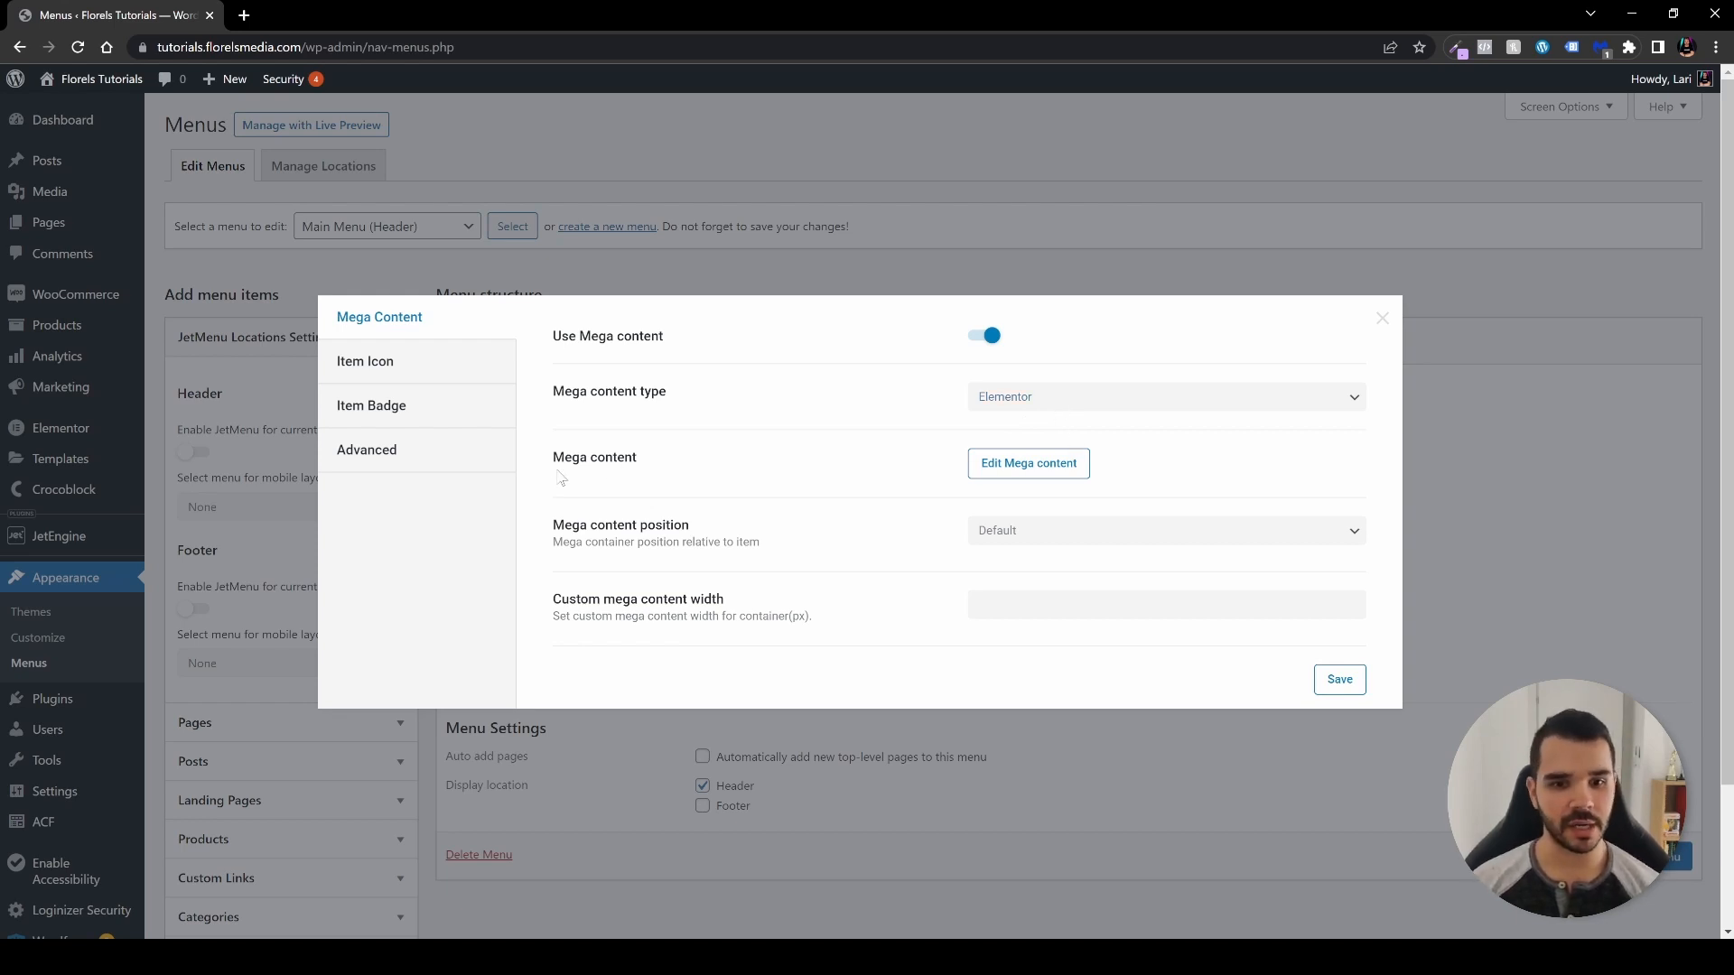
Open the Shop item's mega content for editing and expand the Hoodies entry of its icon list.
{"action": "left_click", "coordinate": [1025, 465]}
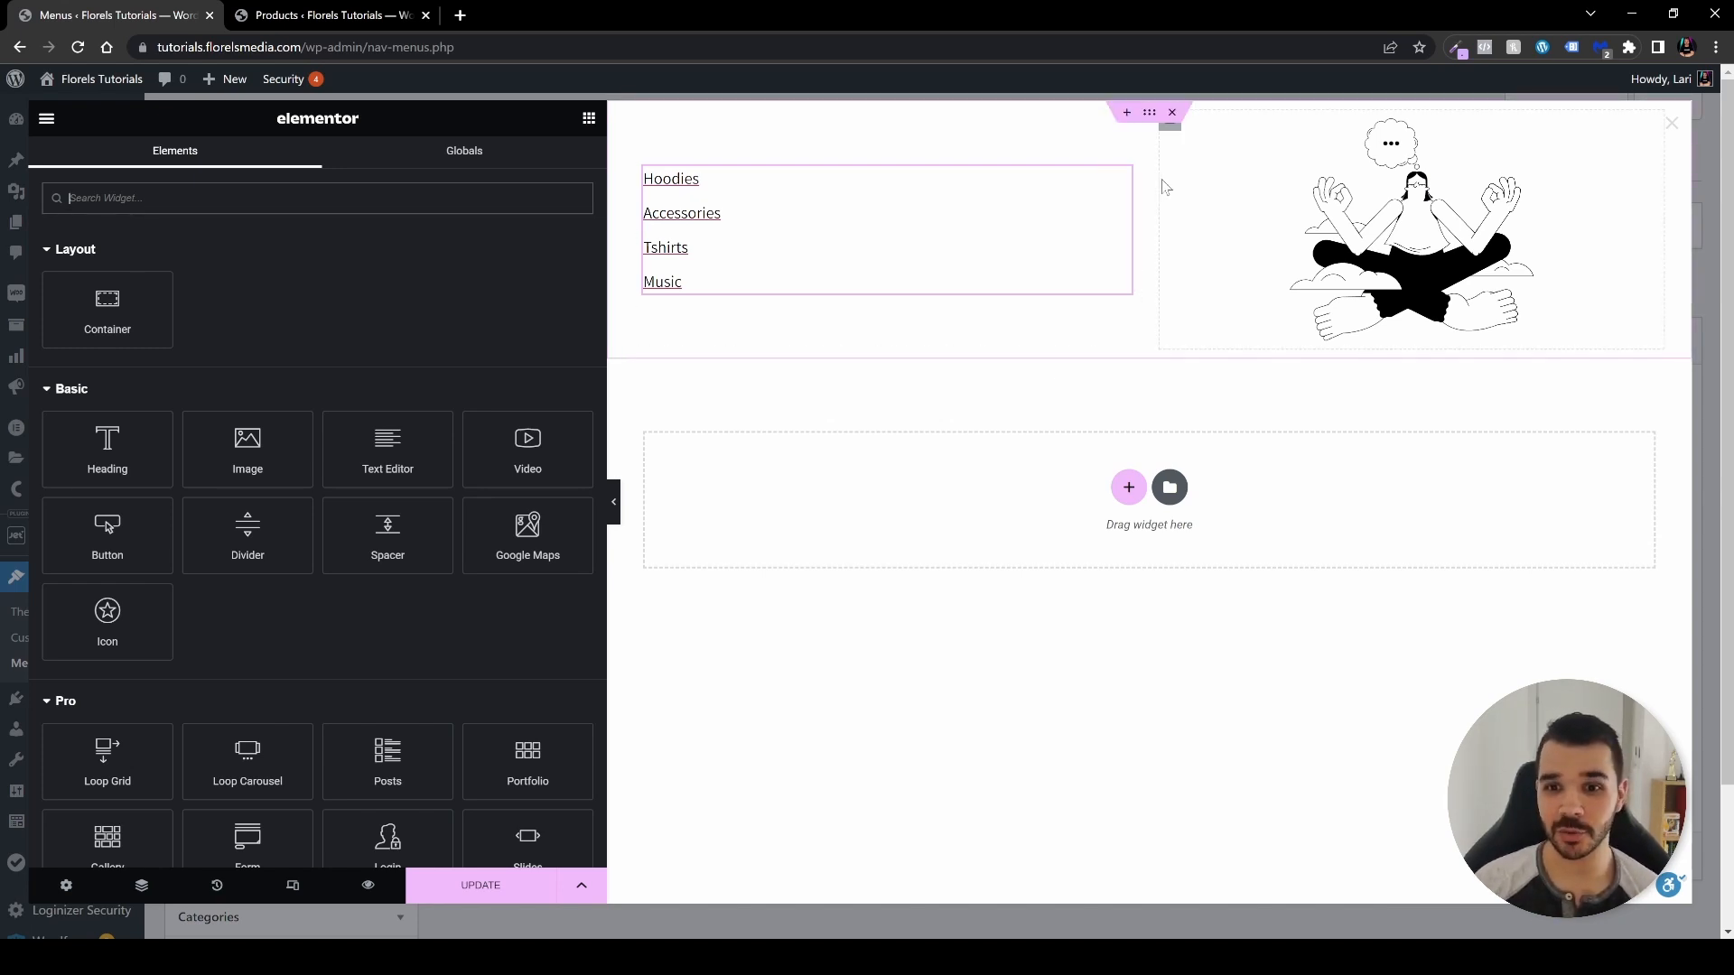
{"action": "left_click", "coordinate": [1121, 179]}
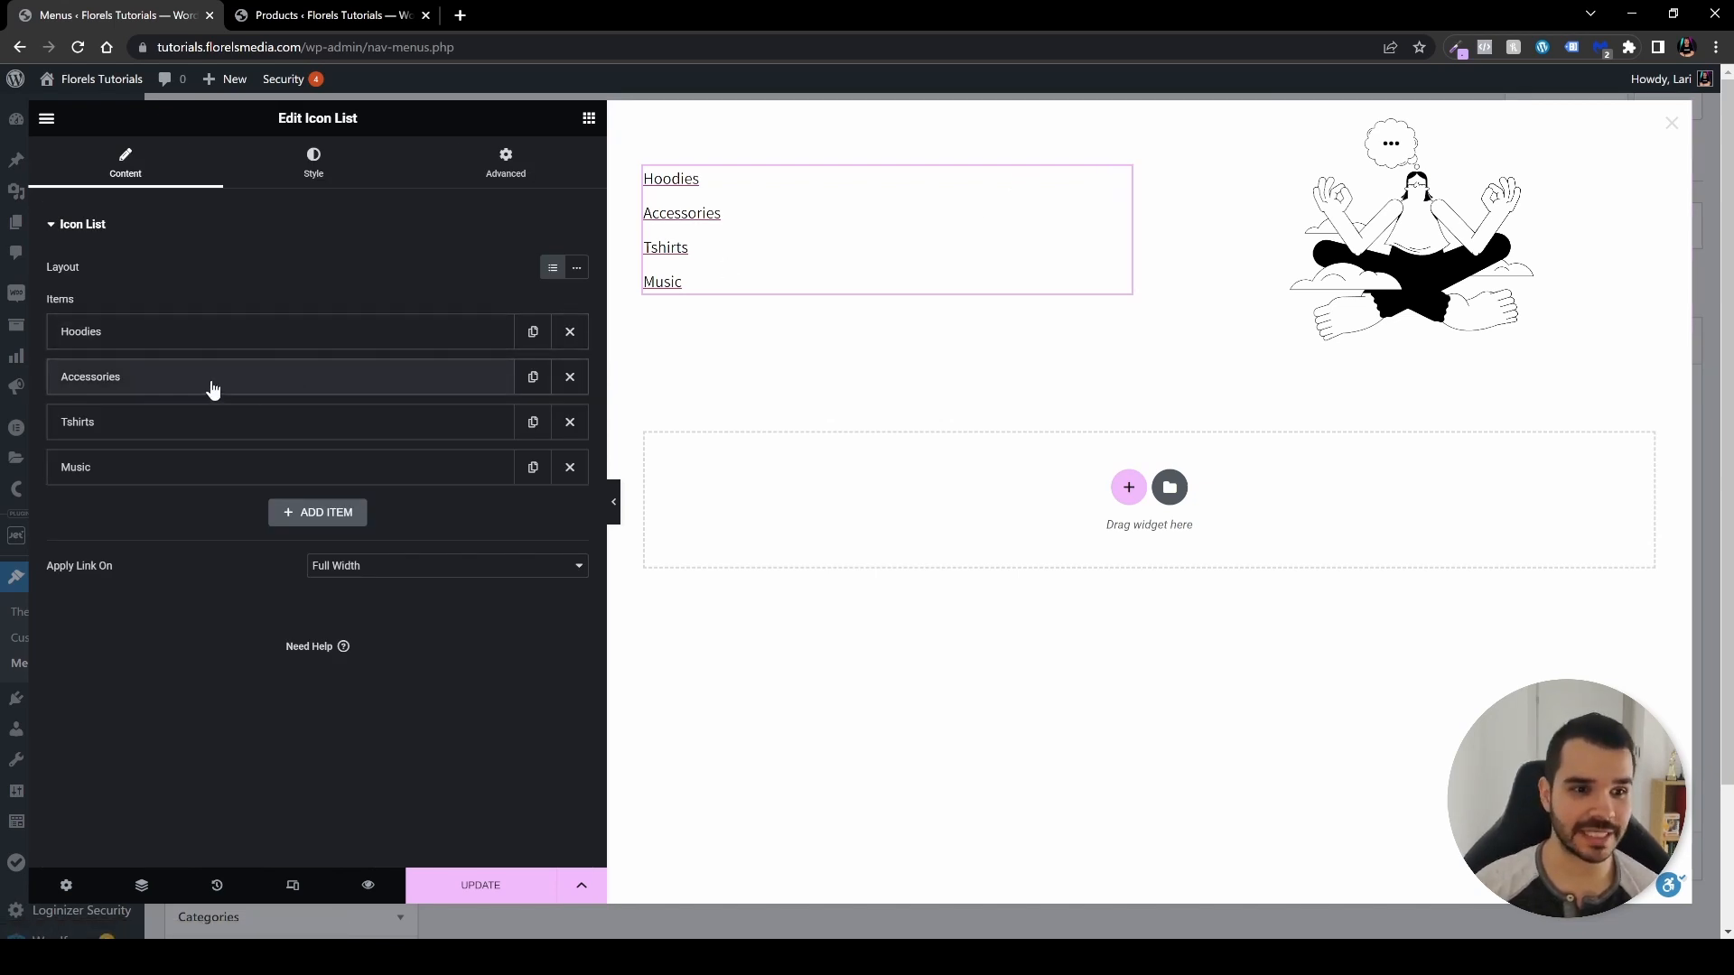
{"action": "left_click", "coordinate": [312, 341]}
{"action": "scroll", "coordinate": [407, 534], "scroll_direction": "down", "scroll_amount": 2}
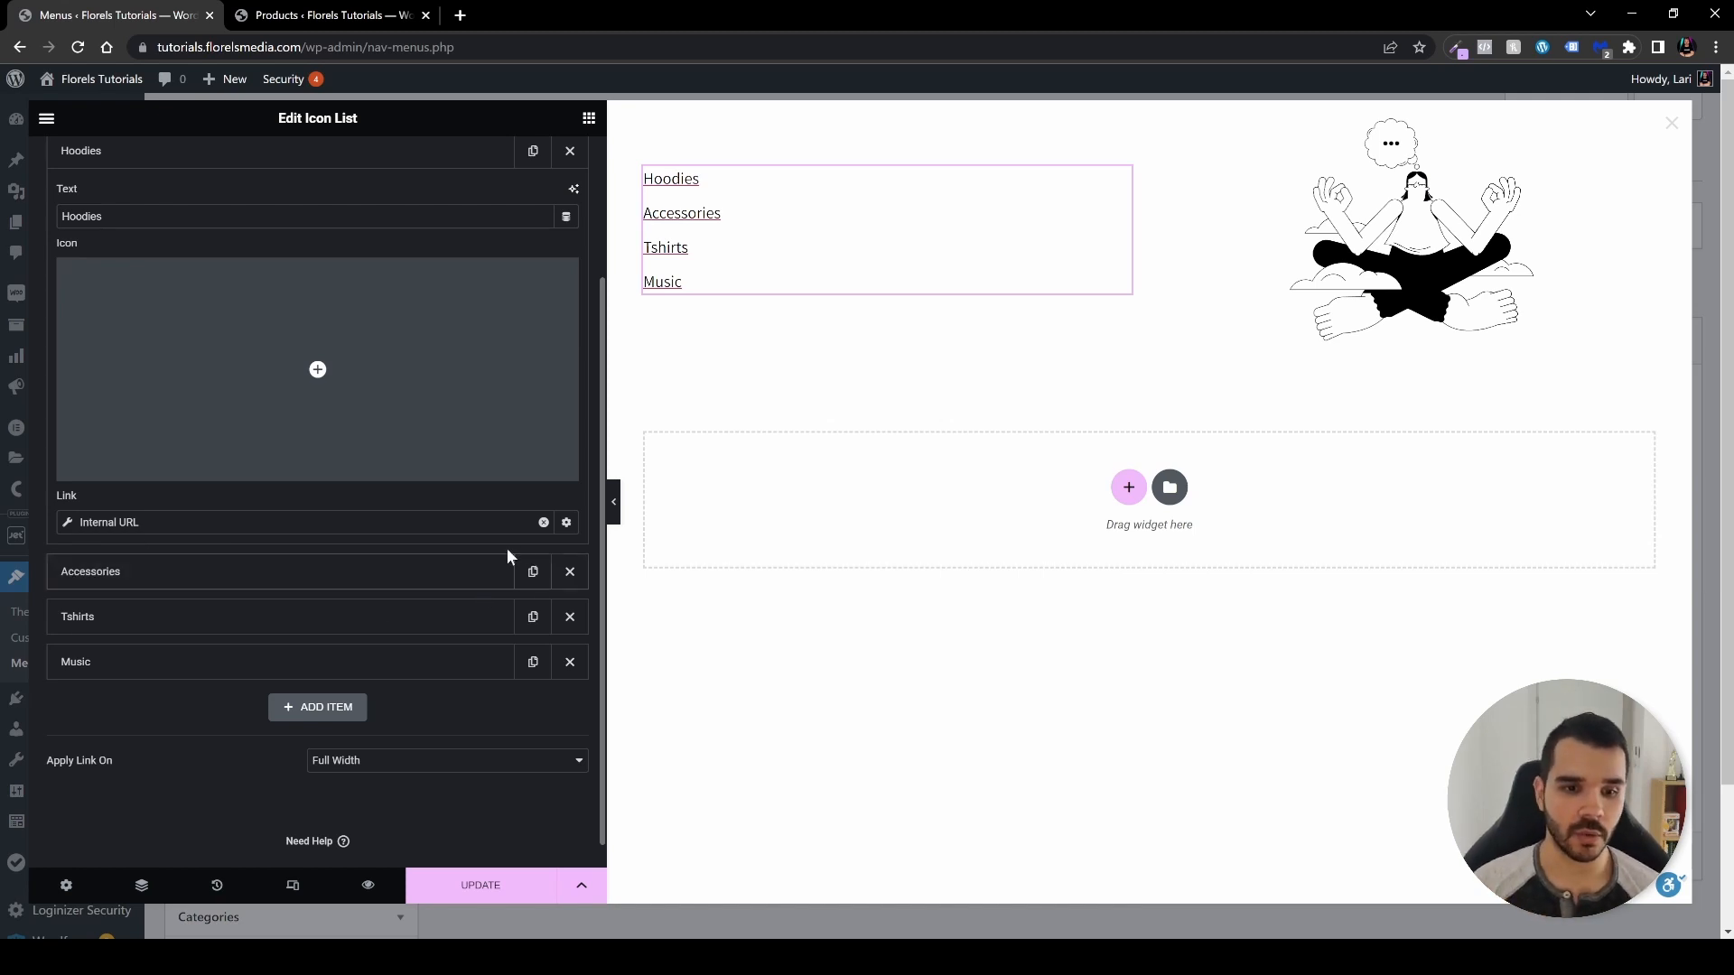
Clear the Hoodies entry's dynamic link and assign the Internal URL dynamic tag to it.
{"action": "left_click", "coordinate": [544, 522]}
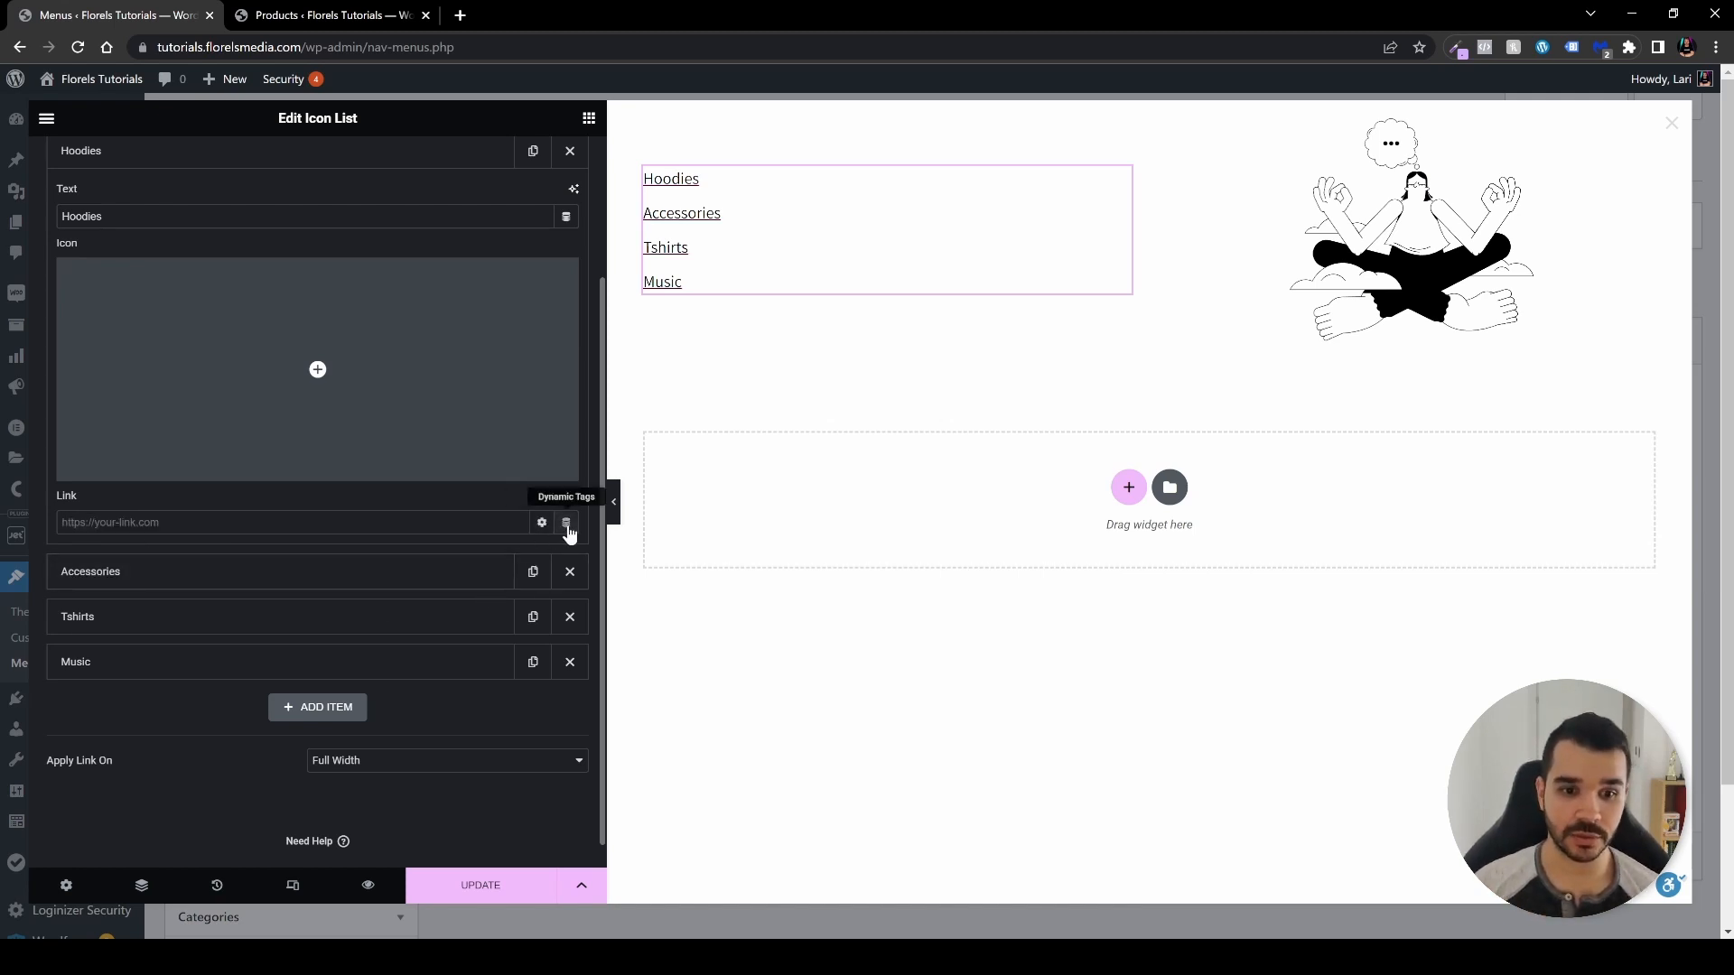
{"action": "left_click", "coordinate": [566, 524]}
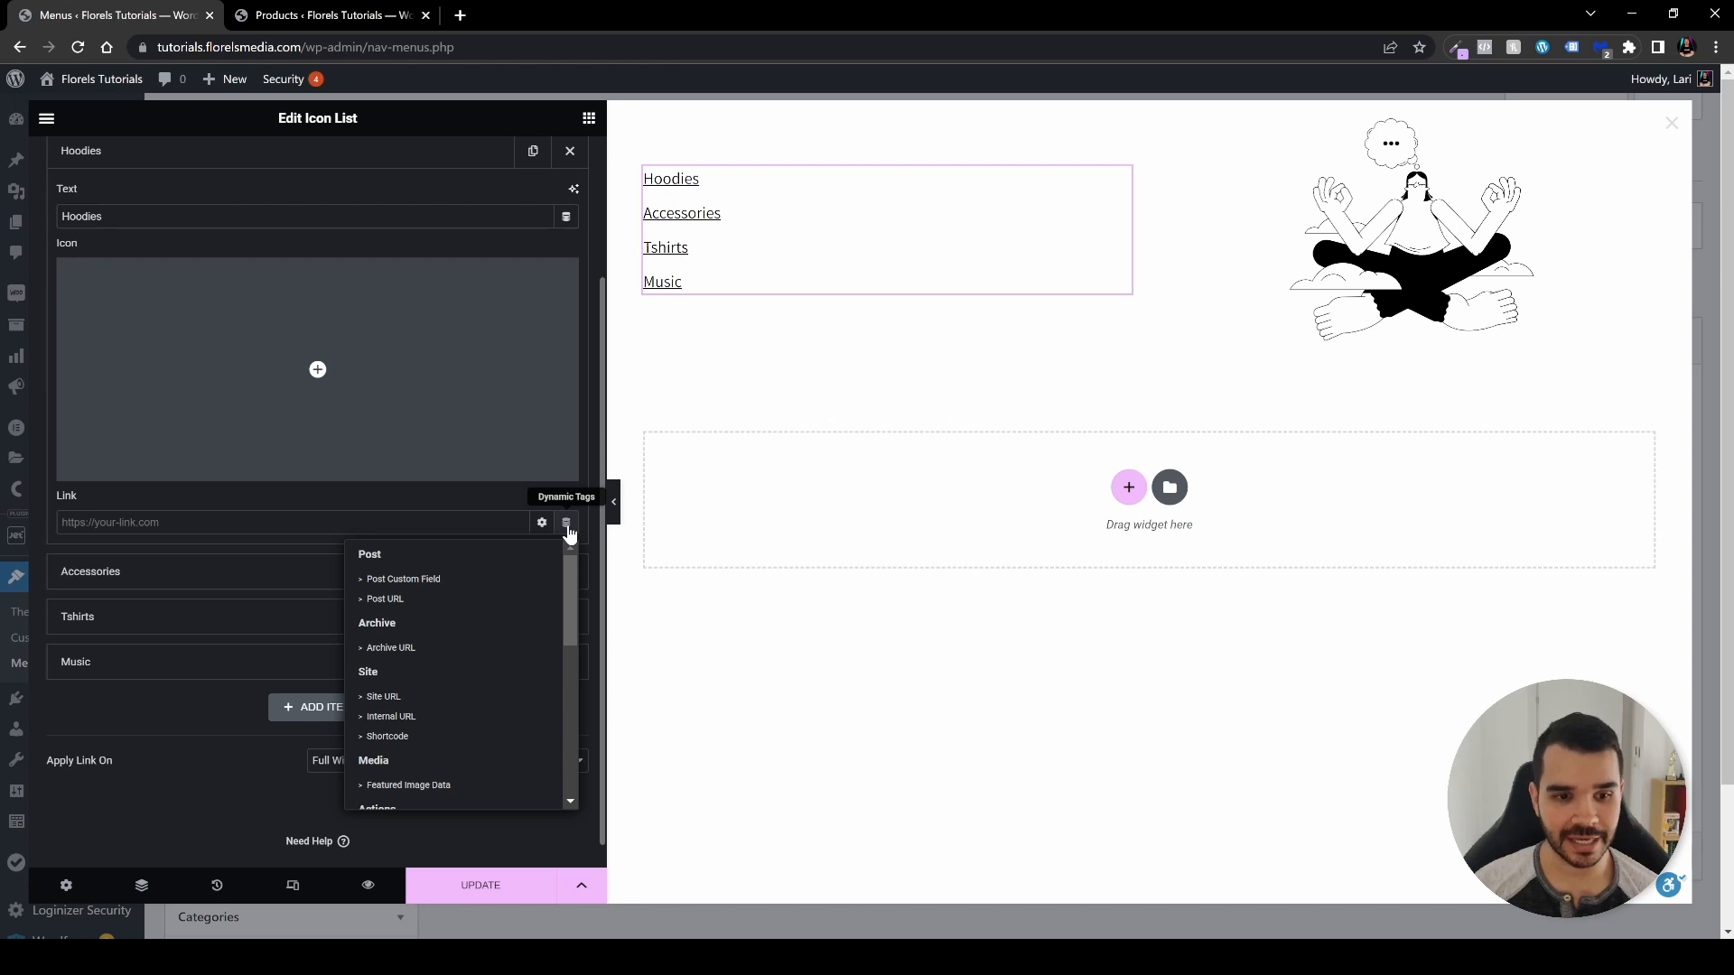
{"action": "left_click", "coordinate": [403, 717]}
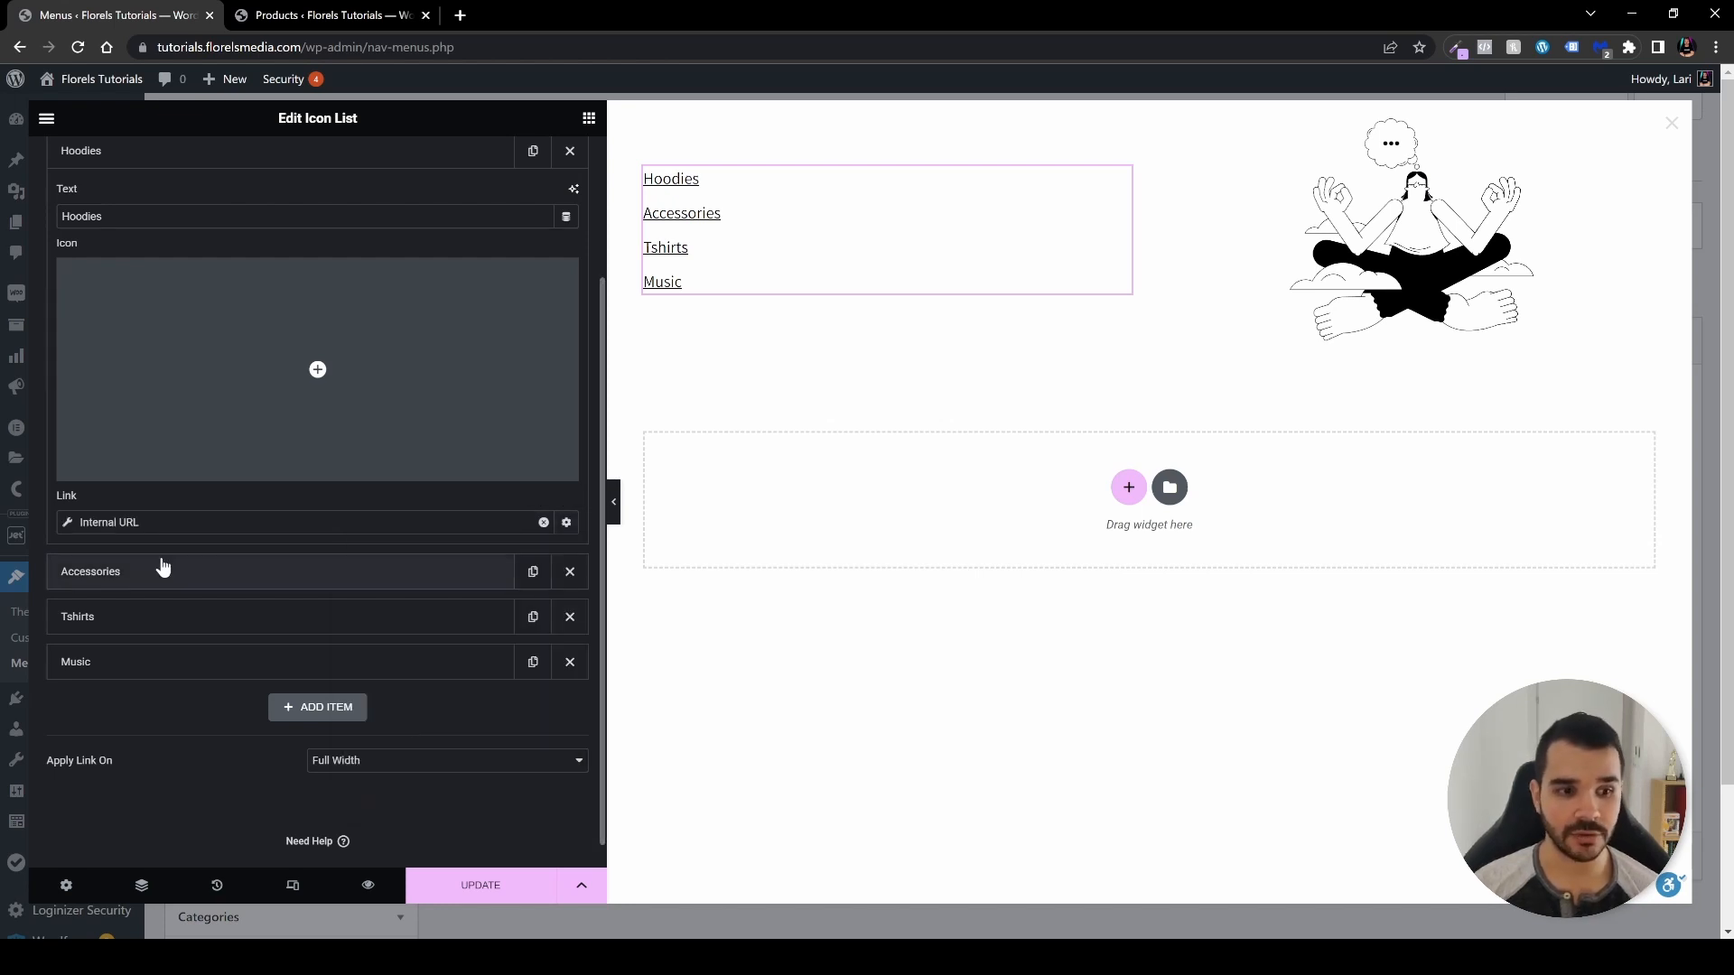
Point the Hoodies link to the Taxonomy type's product category Clothing > Hoodies, update the mega content and leave the editor.
{"action": "left_click", "coordinate": [67, 524]}
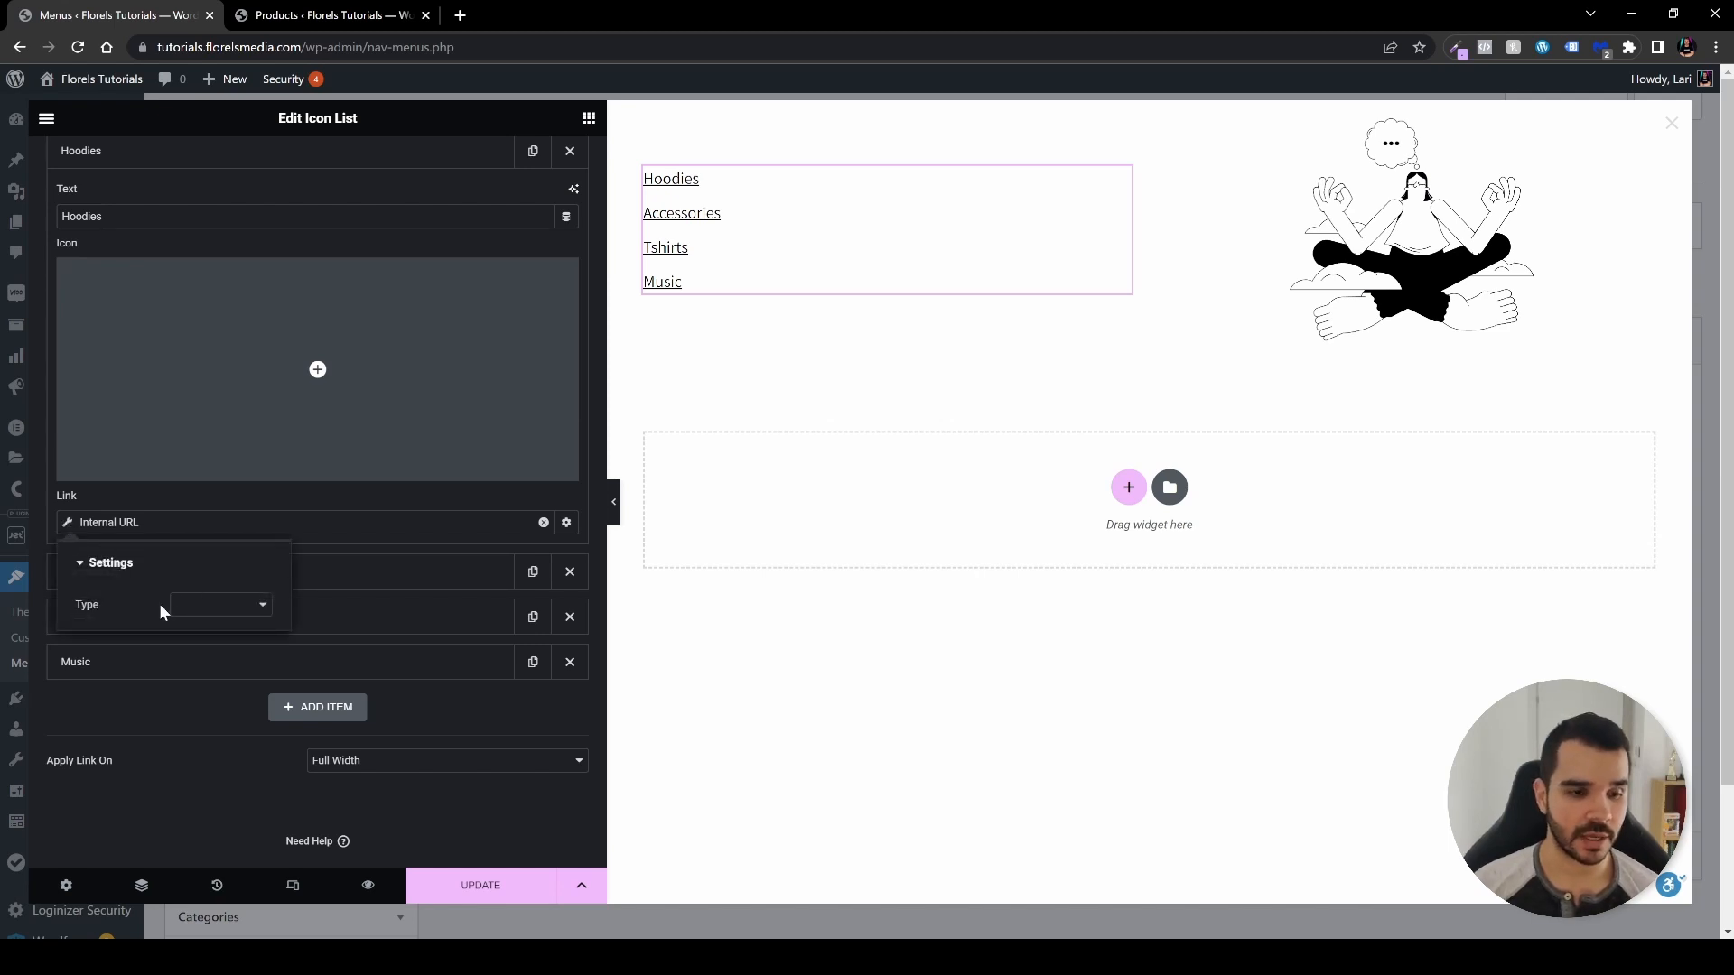
{"action": "left_click", "coordinate": [207, 607]}
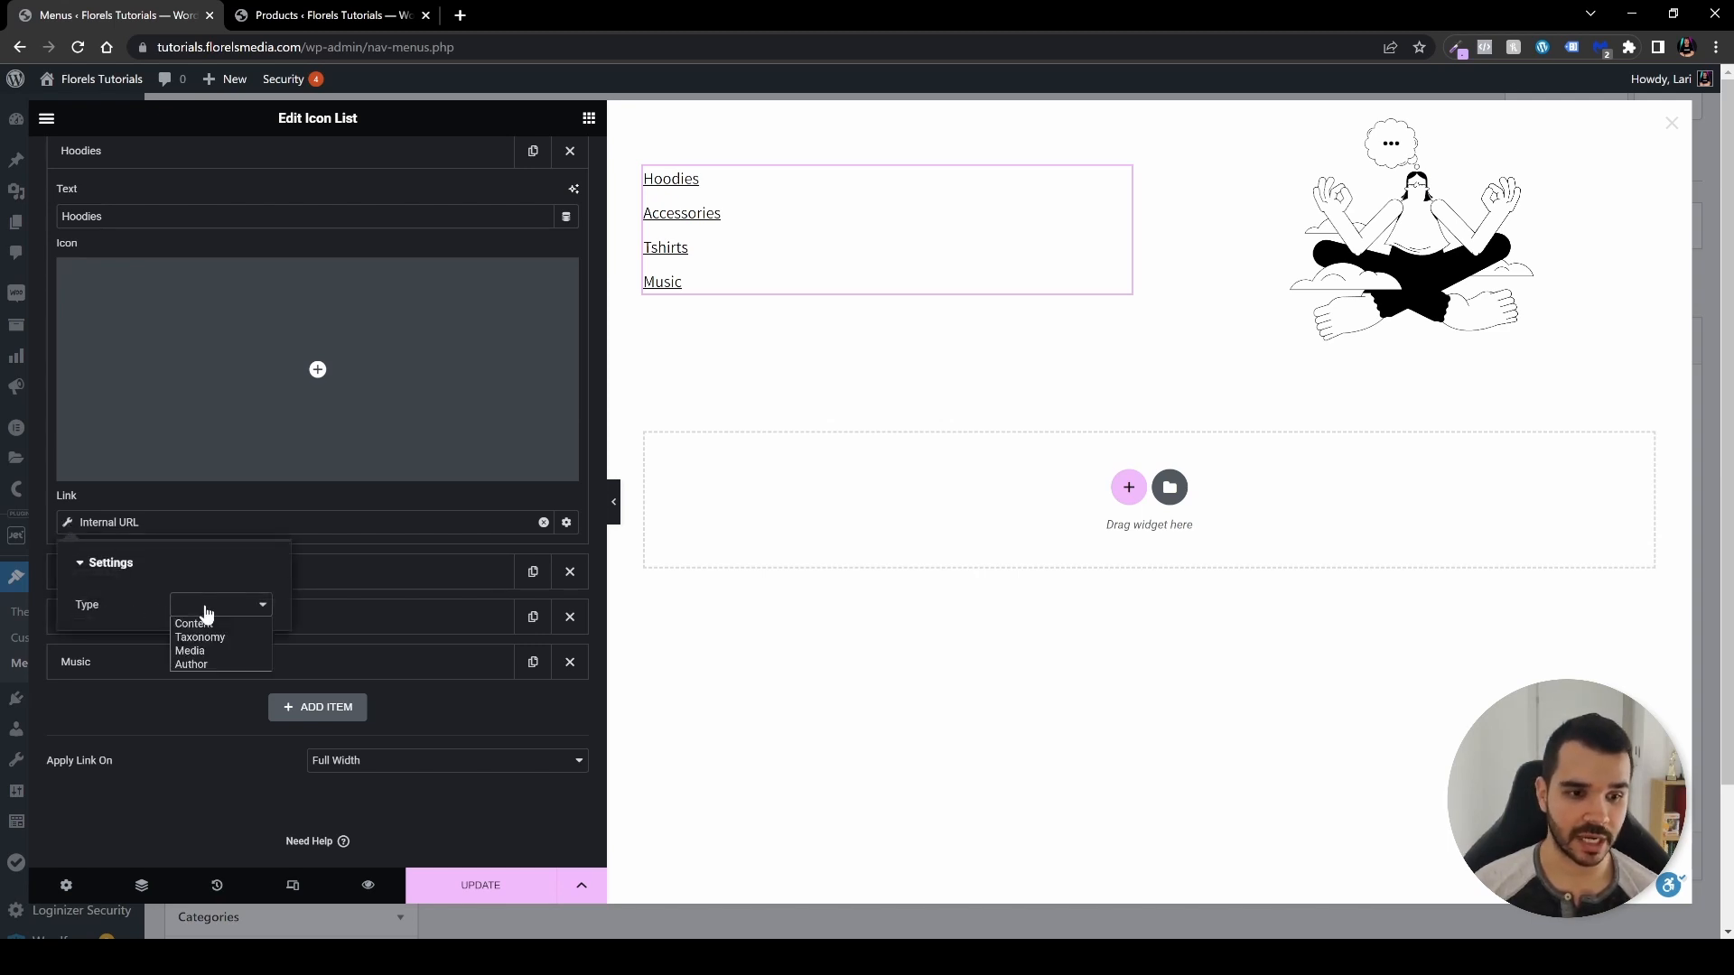
{"action": "left_click", "coordinate": [242, 638]}
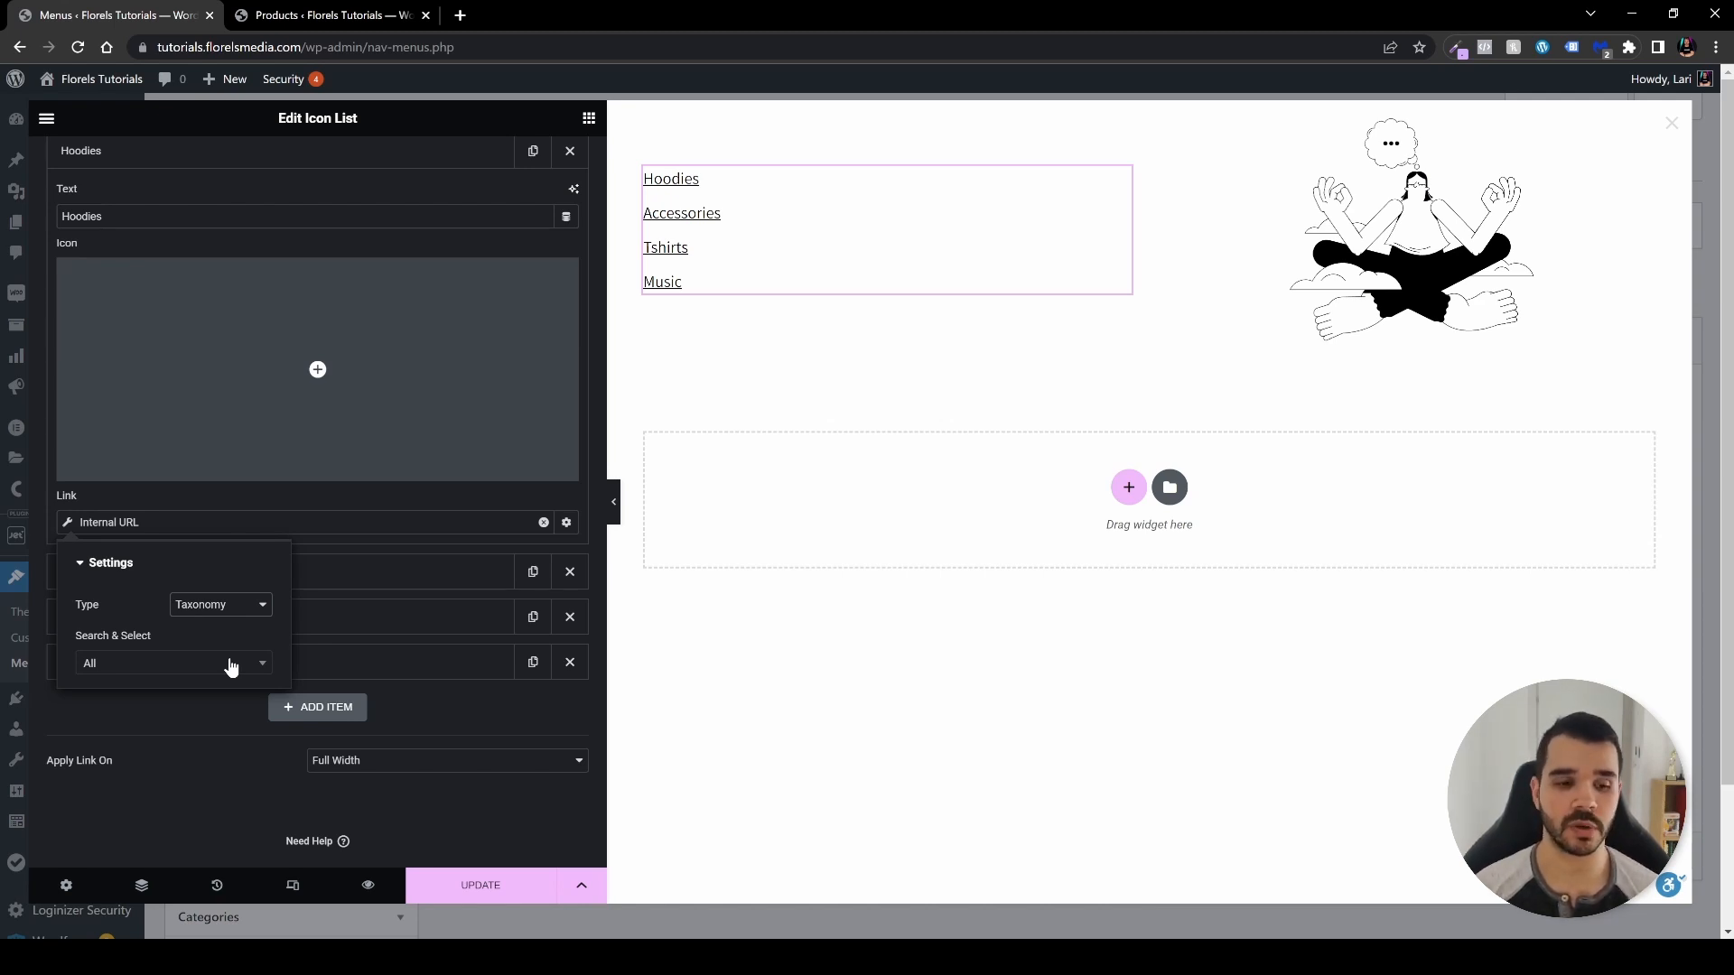
{"action": "left_click", "coordinate": [197, 666]}
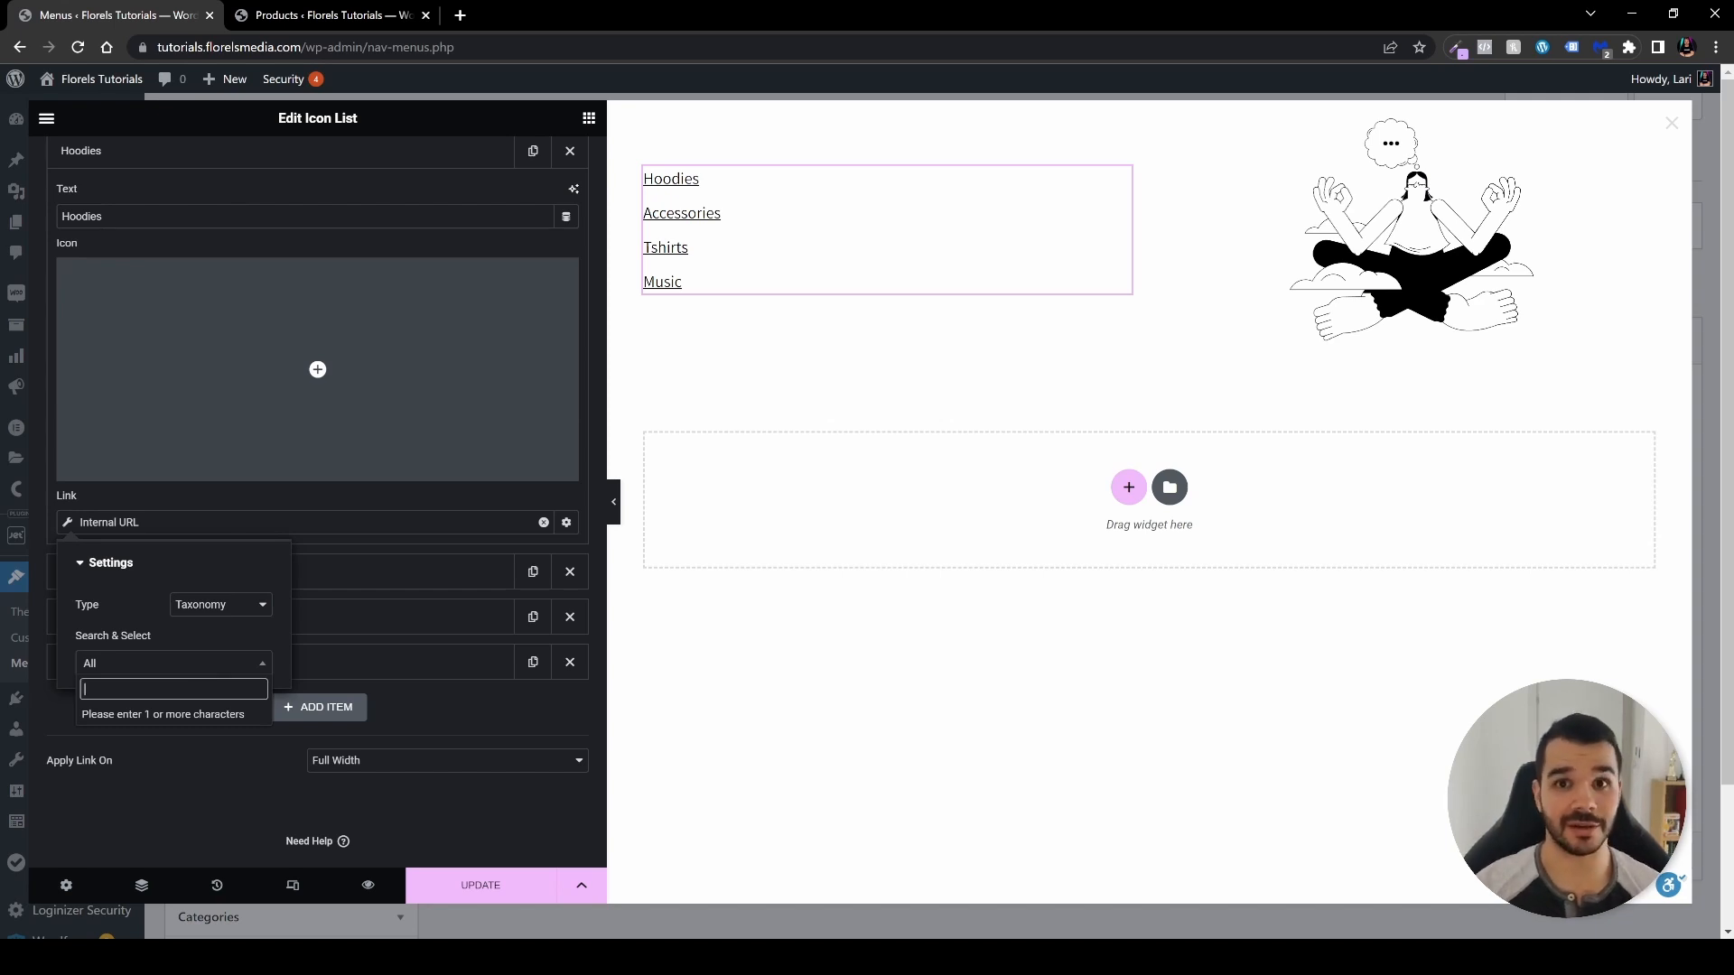
{"action": "type", "text": "hood"}
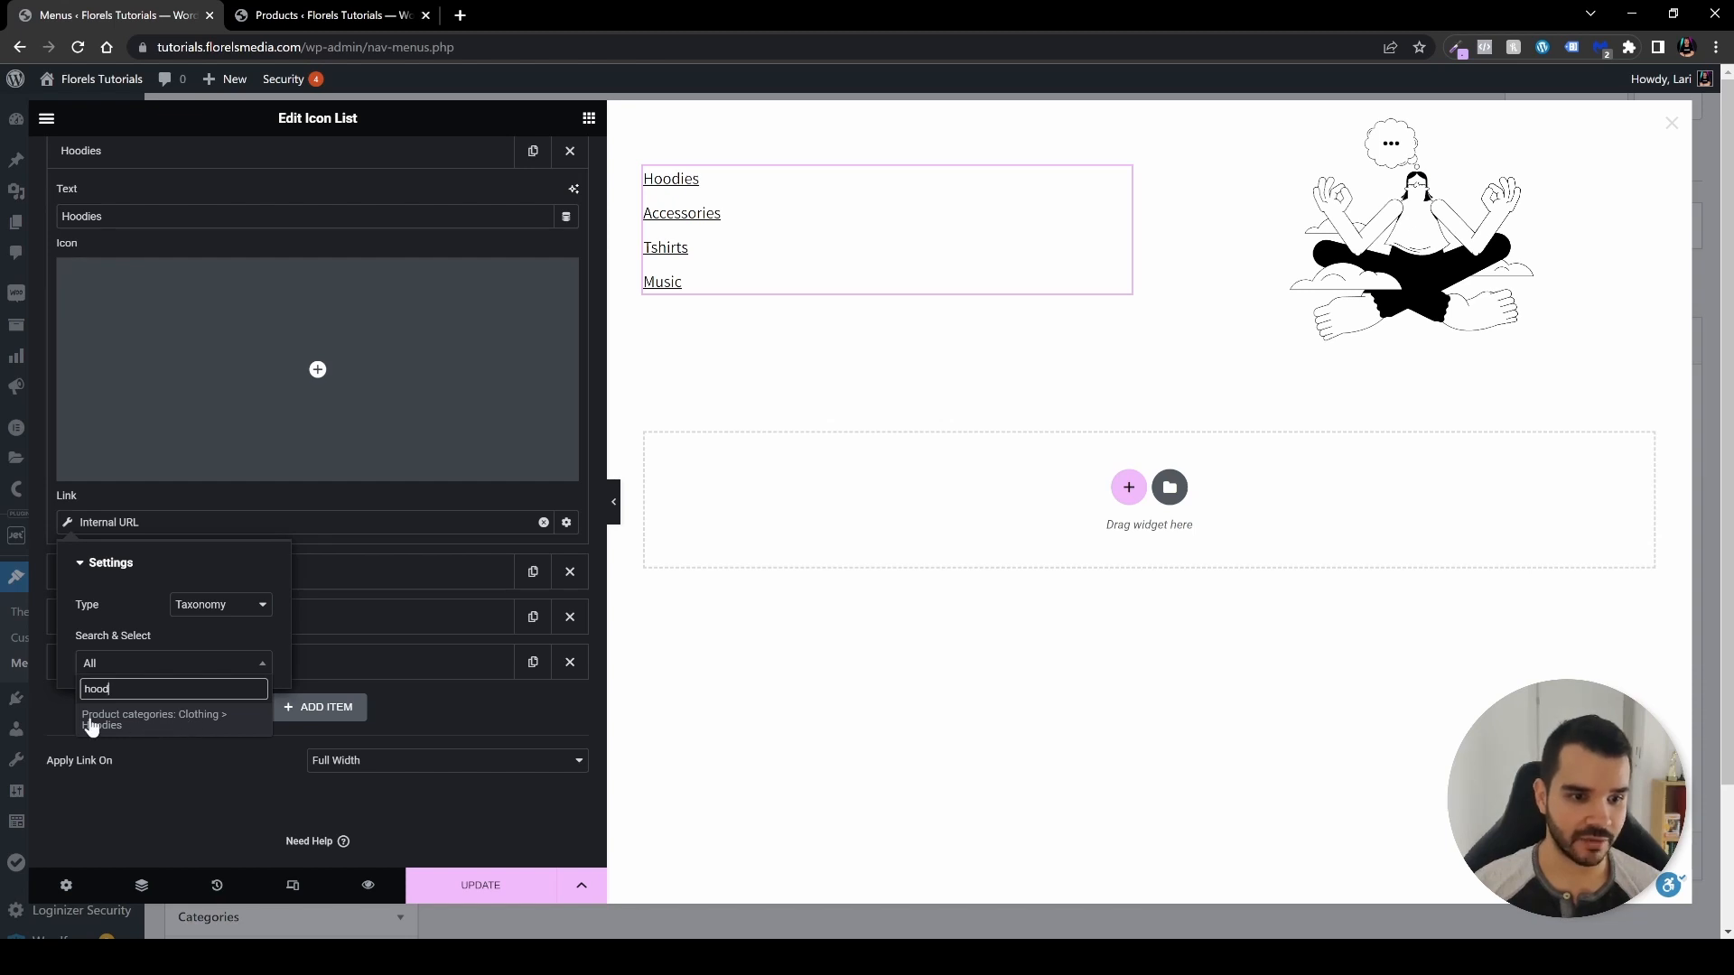
{"action": "left_click", "coordinate": [170, 725]}
{"action": "left_click", "coordinate": [439, 708]}
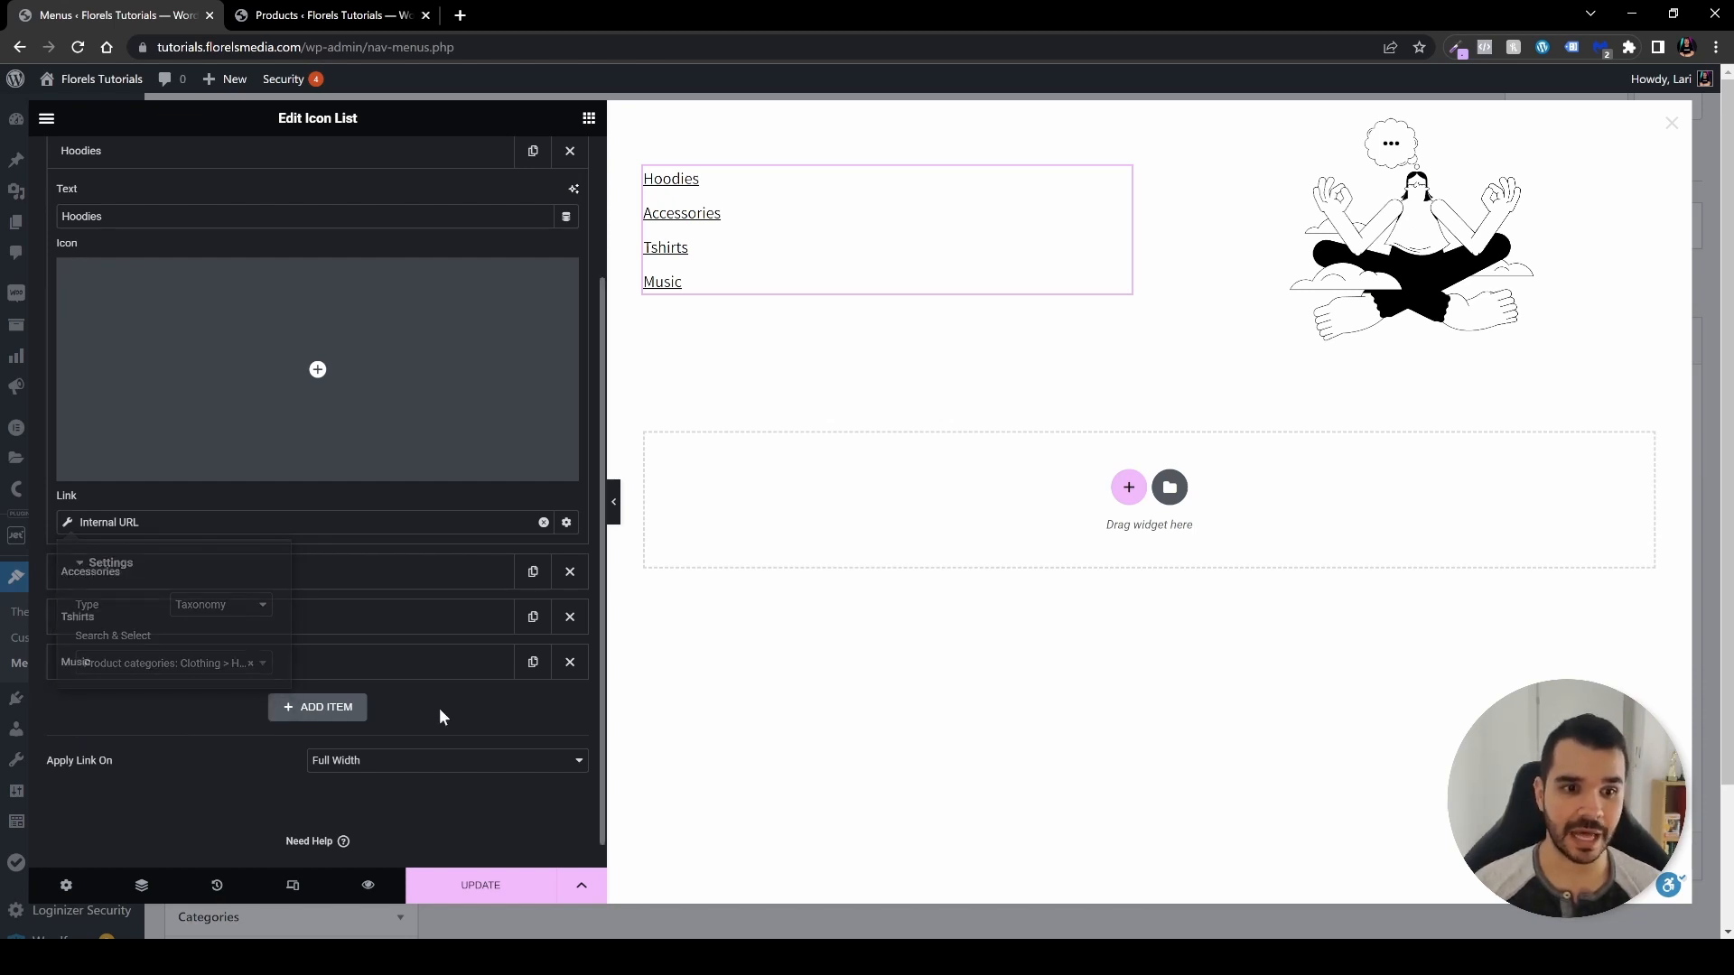
{"action": "key", "text": "ctrl+s"}
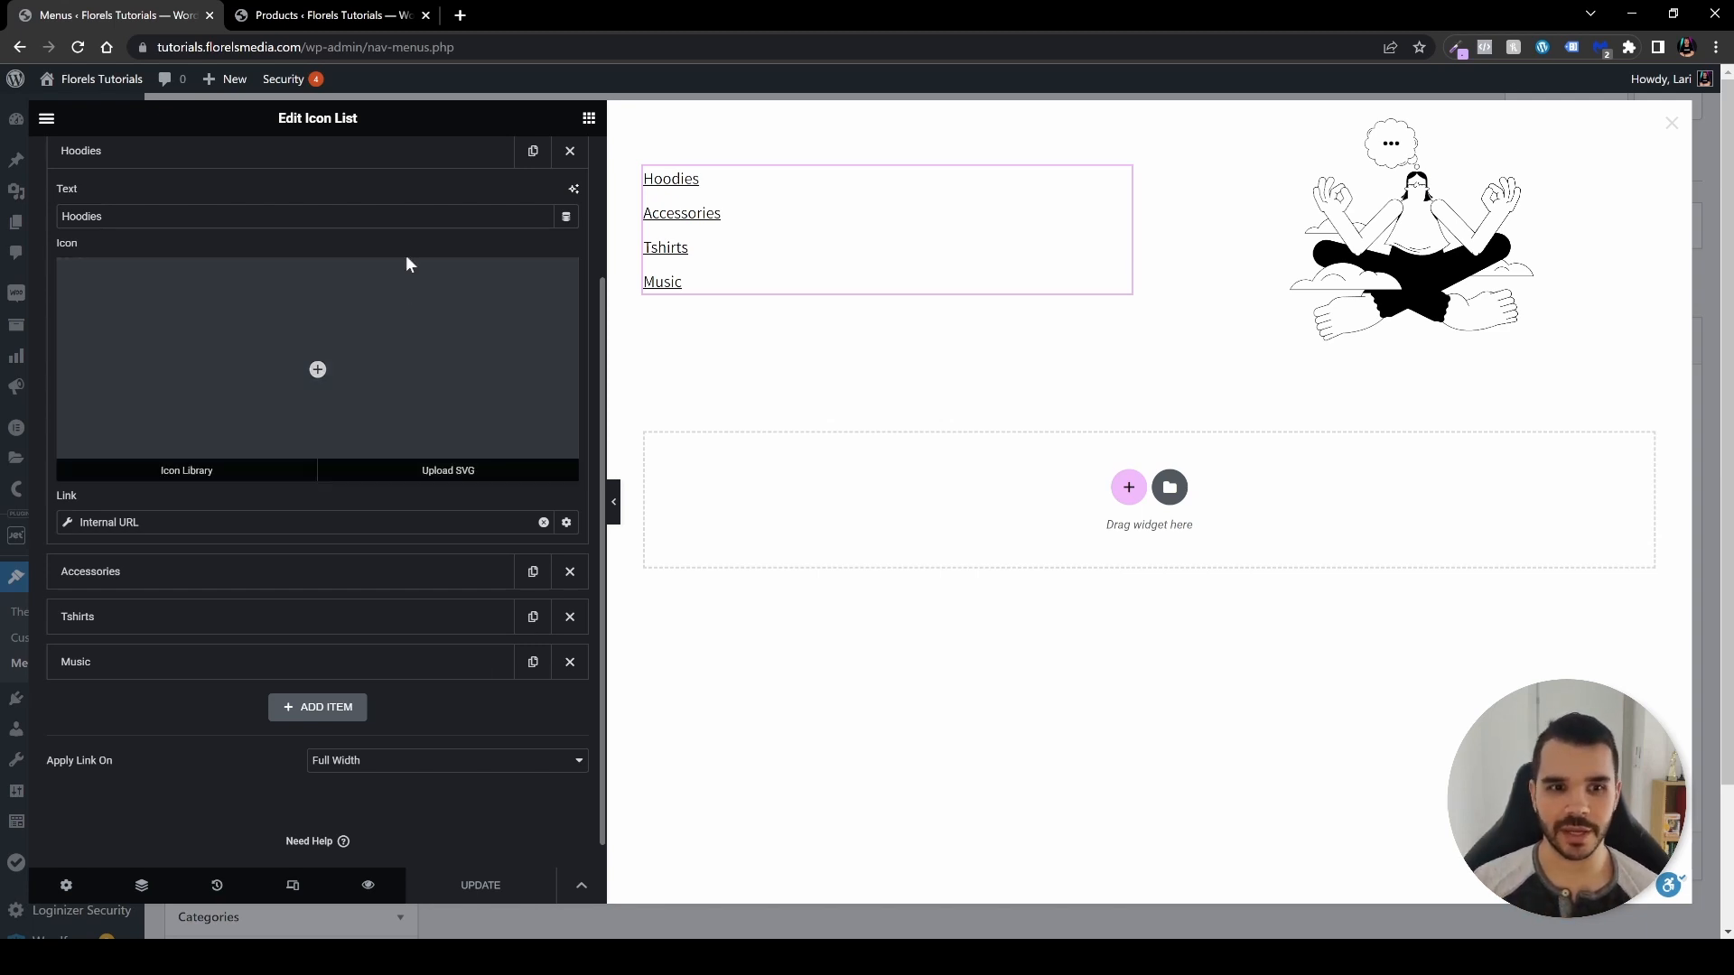
{"action": "left_click", "coordinate": [396, 163]}
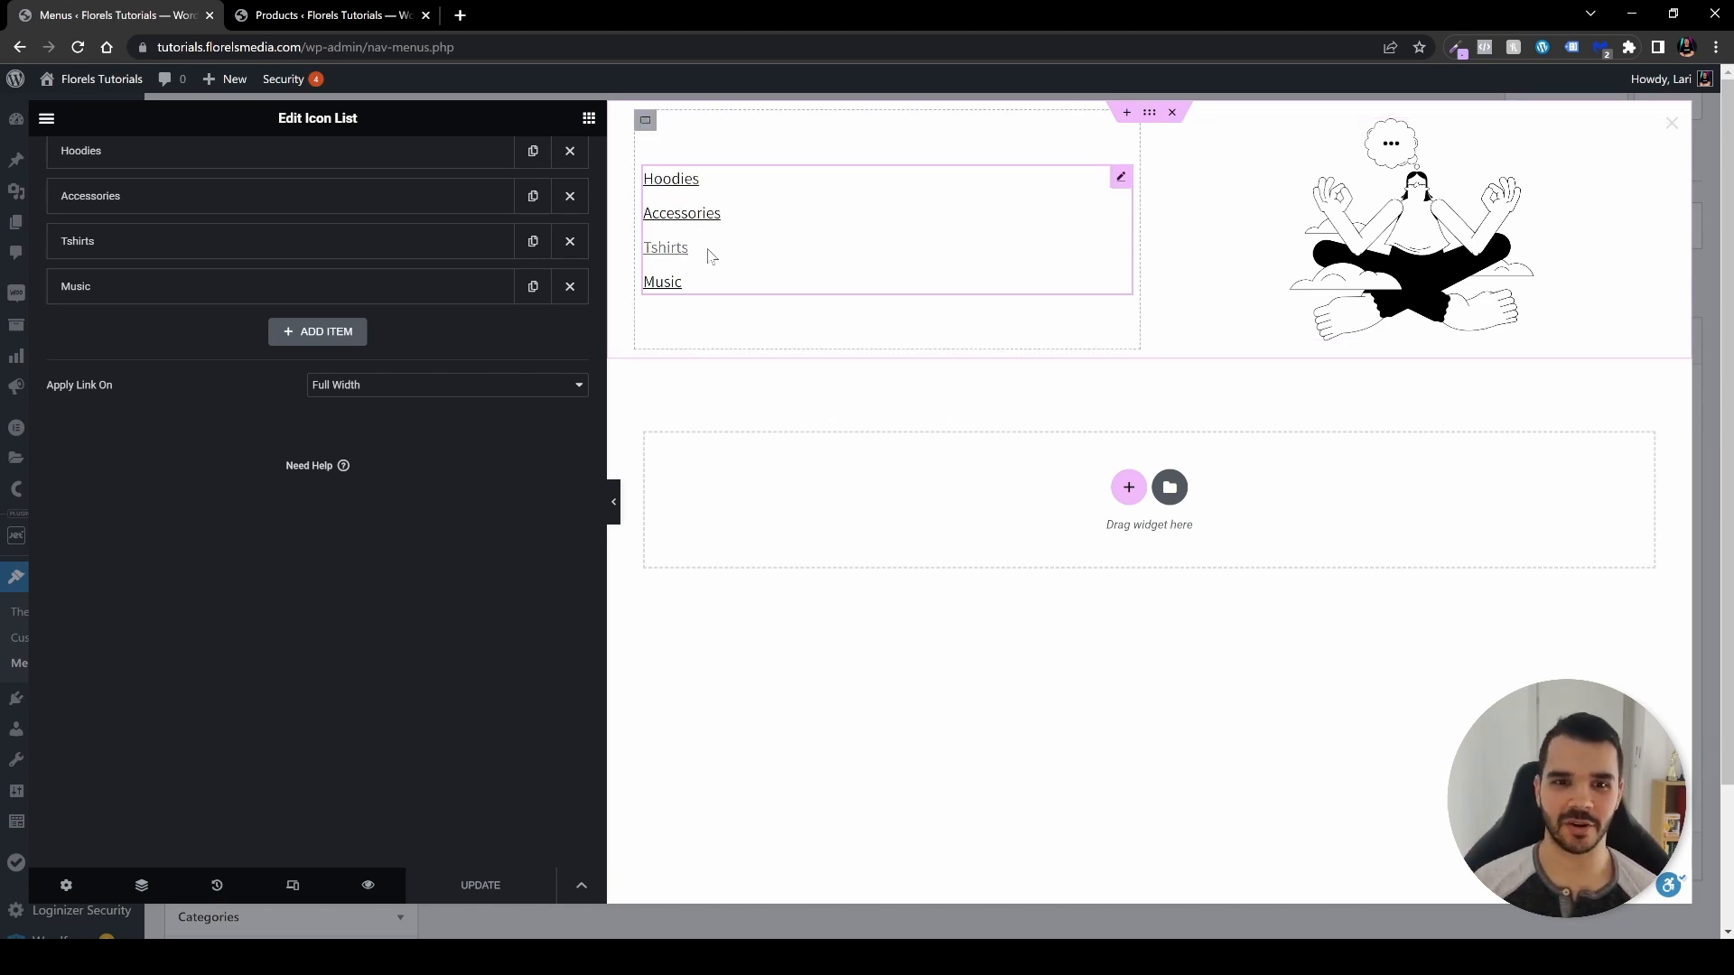
{"action": "scroll", "coordinate": [542, 461], "scroll_direction": "up", "scroll_amount": 2}
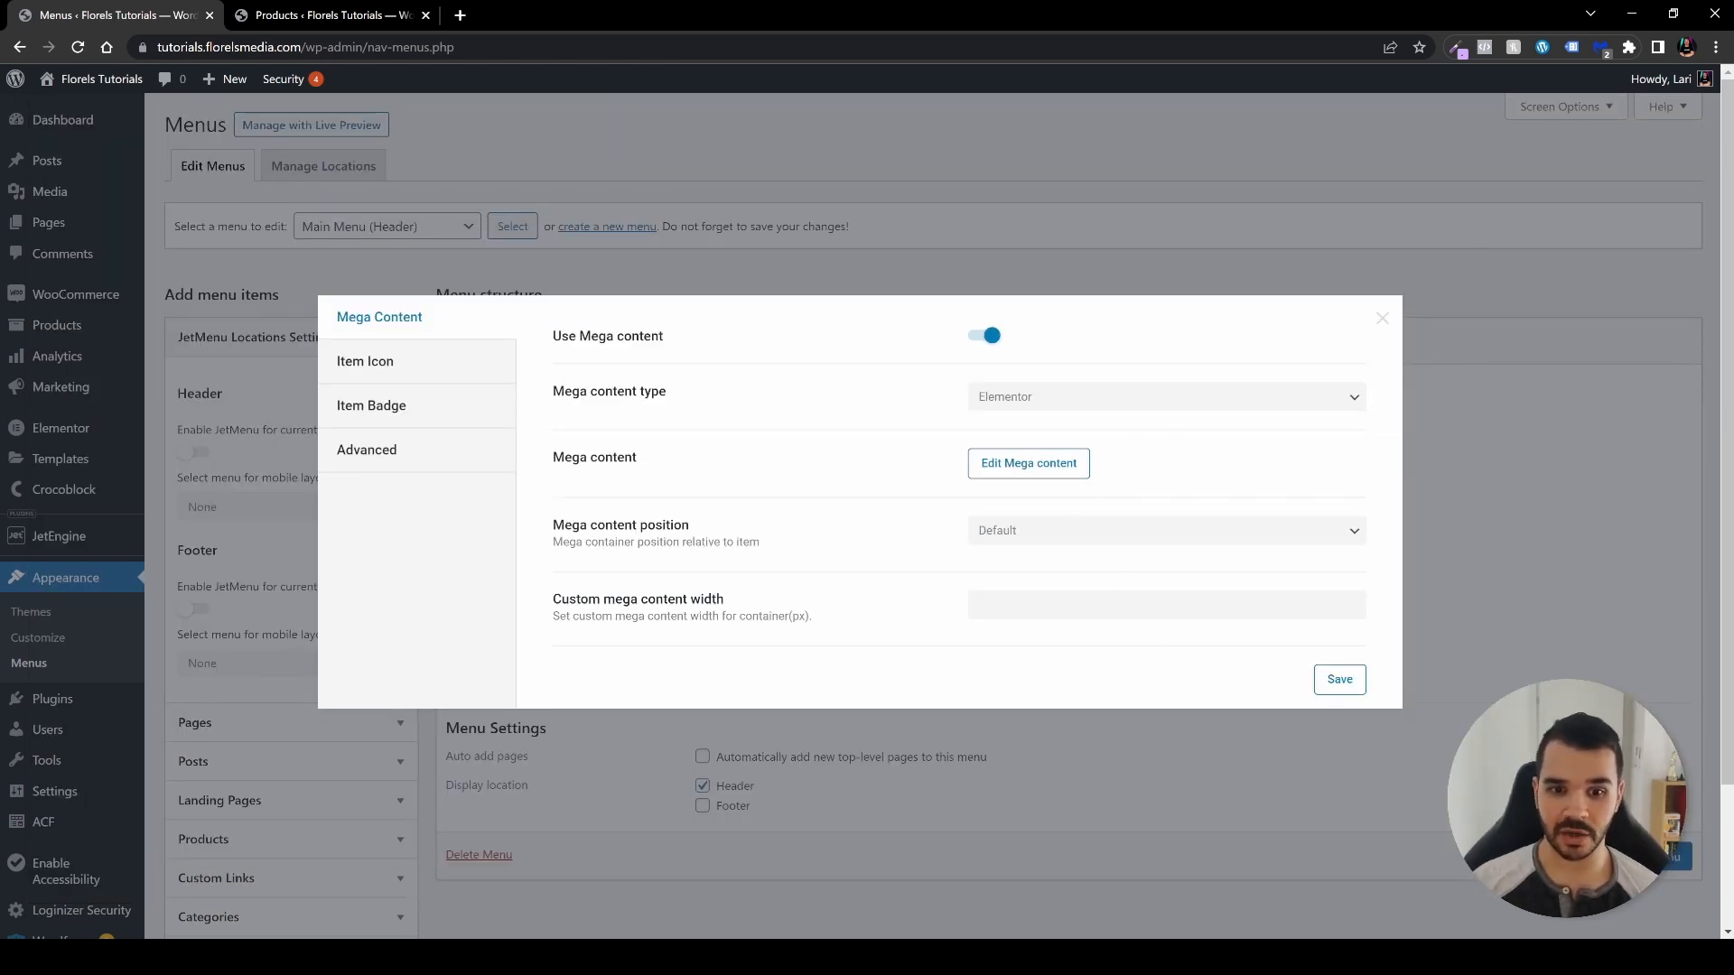
Keep the mega content position at Default with no custom width, then save the Shop item settings and the Main Menu.
{"action": "left_click", "coordinate": [1050, 540]}
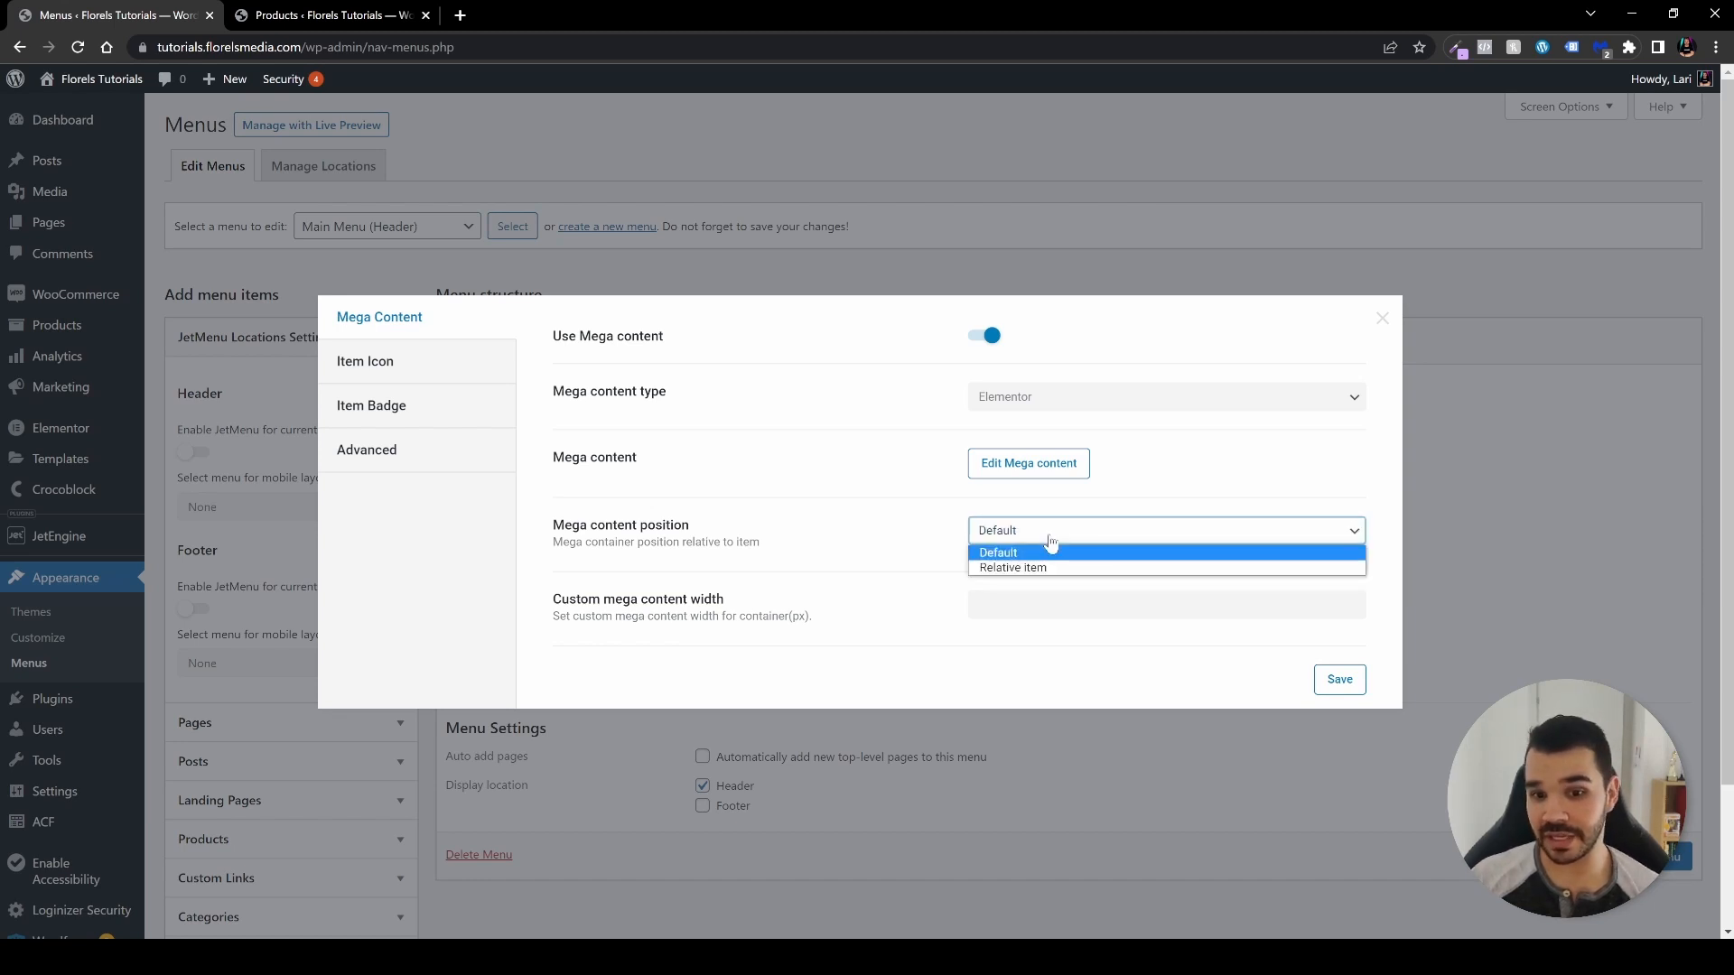
{"action": "left_click", "coordinate": [930, 560]}
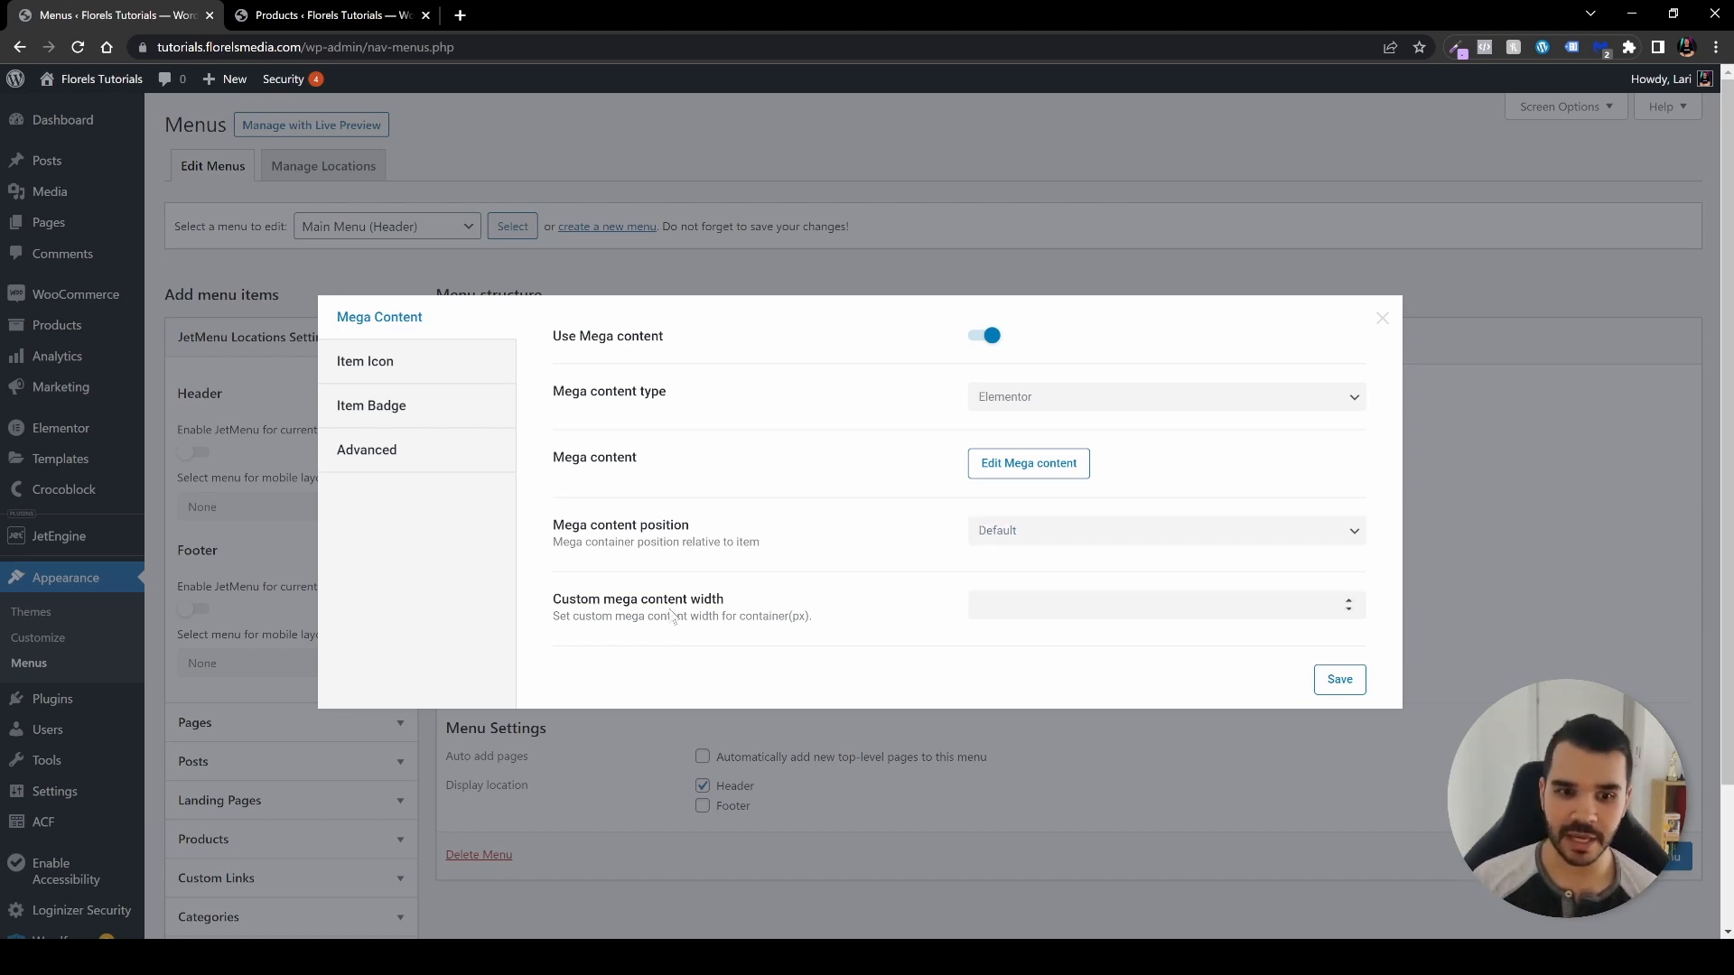
{"action": "left_click", "coordinate": [1052, 607]}
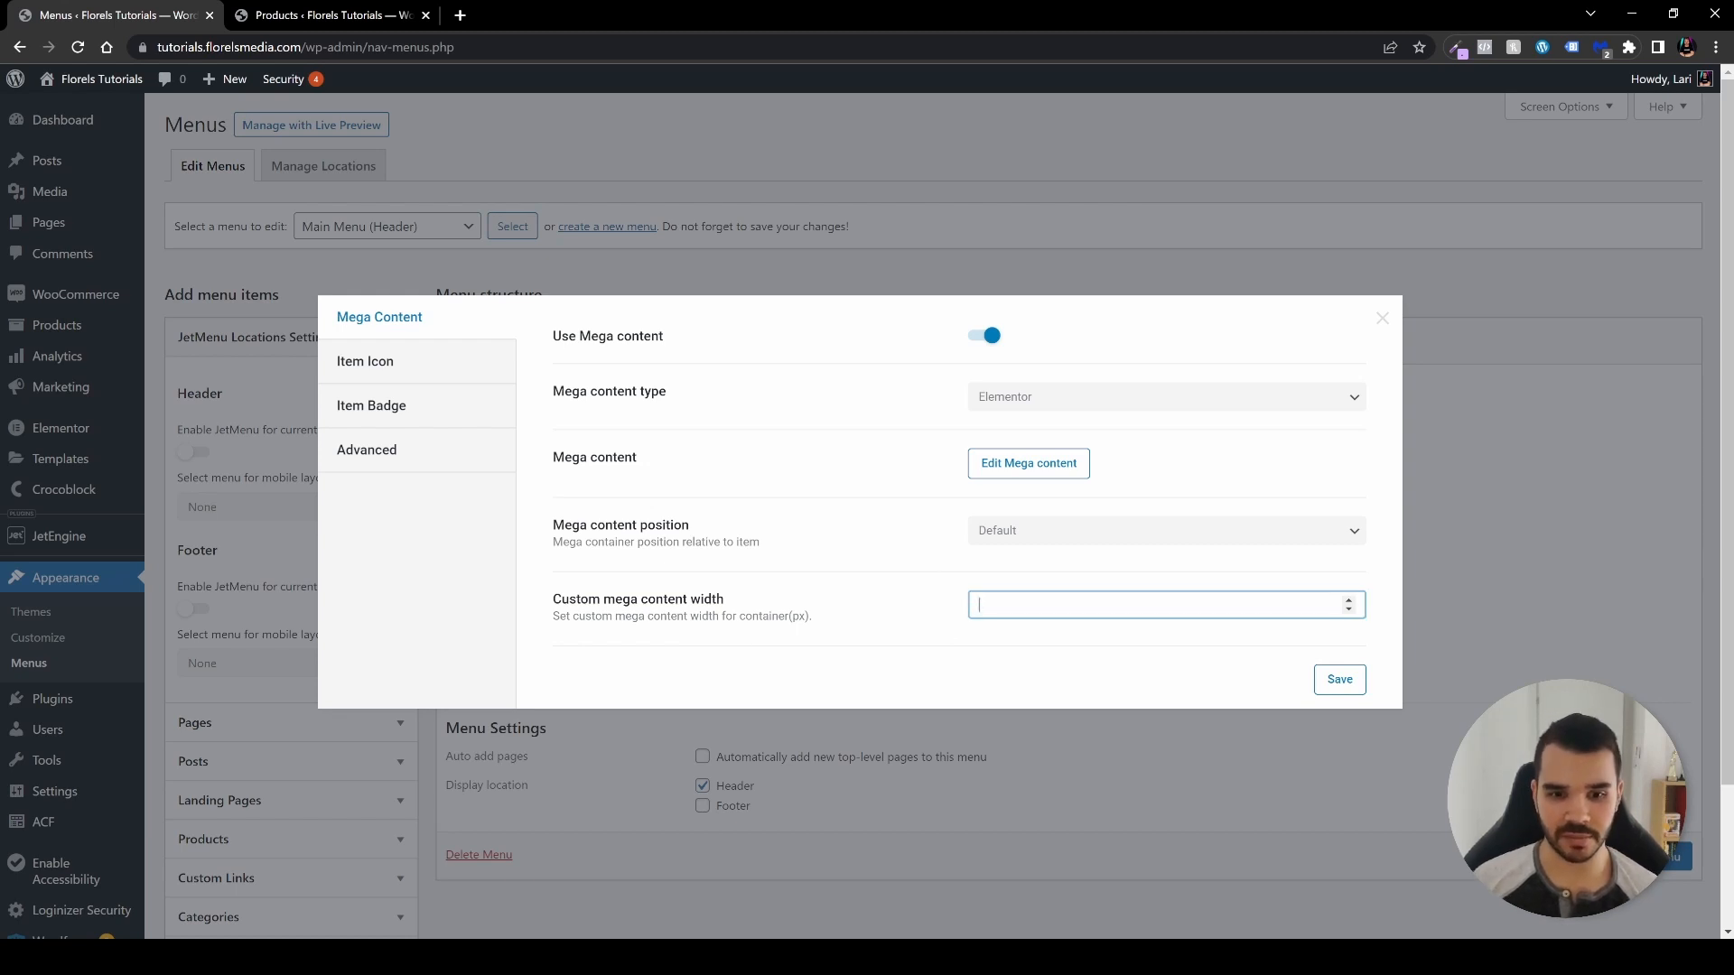
{"action": "double_click", "coordinate": [800, 616]}
{"action": "left_click", "coordinate": [921, 620]}
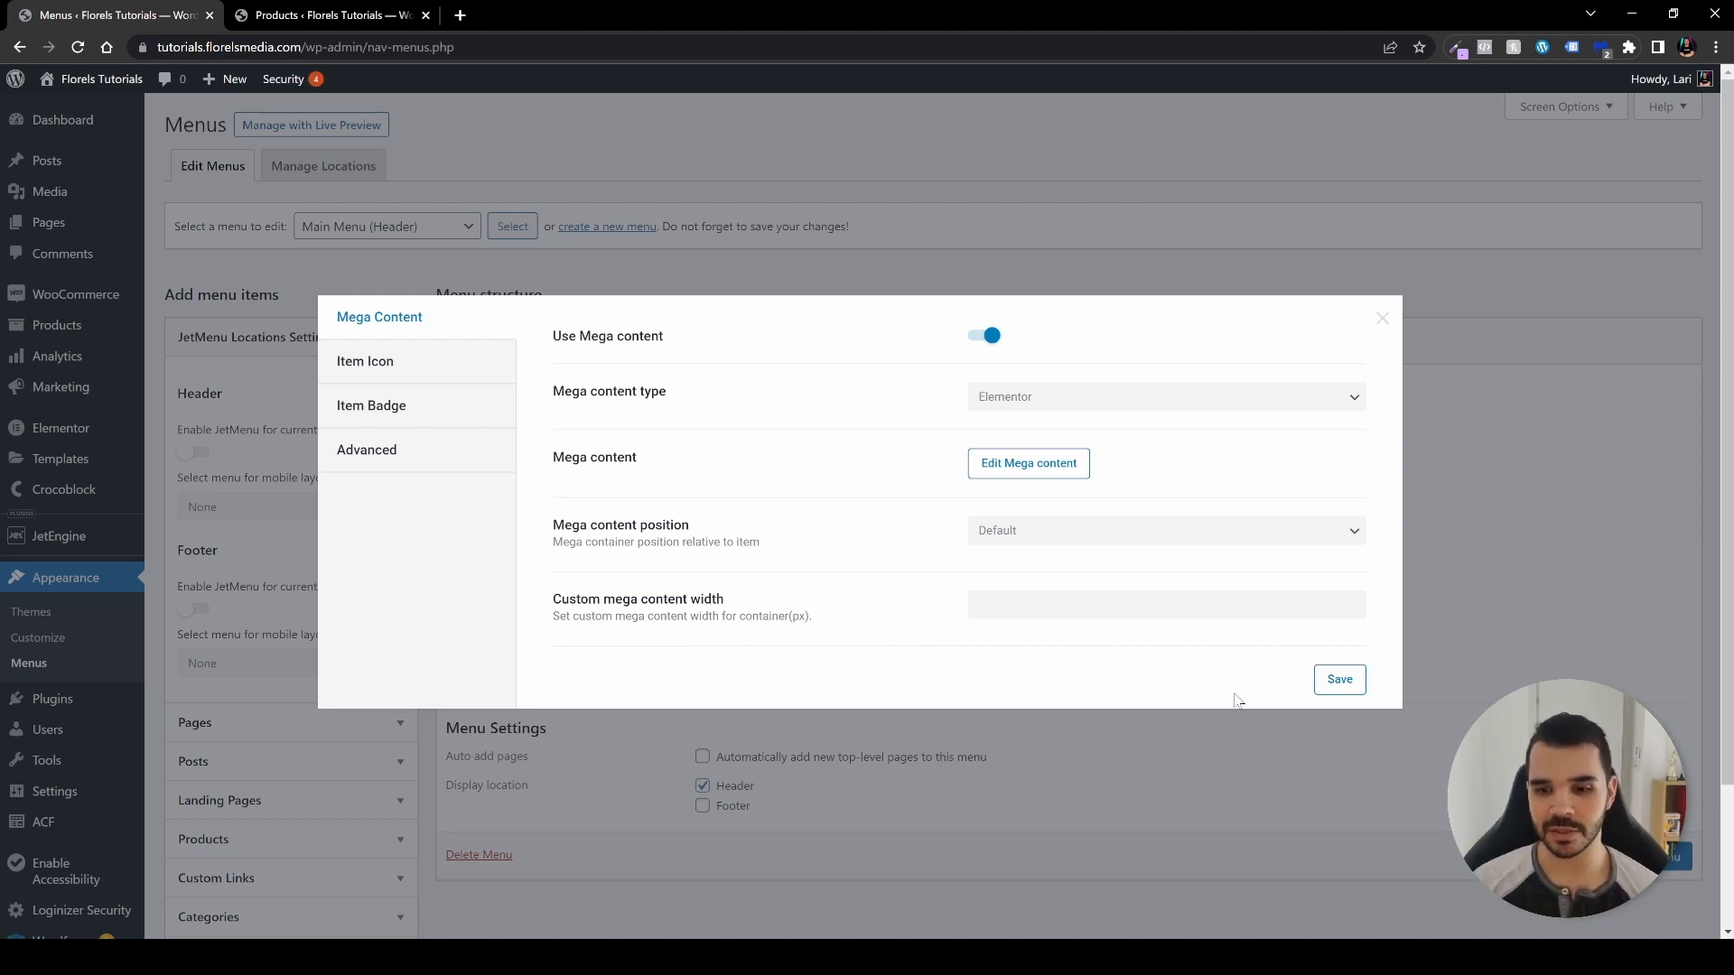
{"action": "left_click", "coordinate": [1345, 685]}
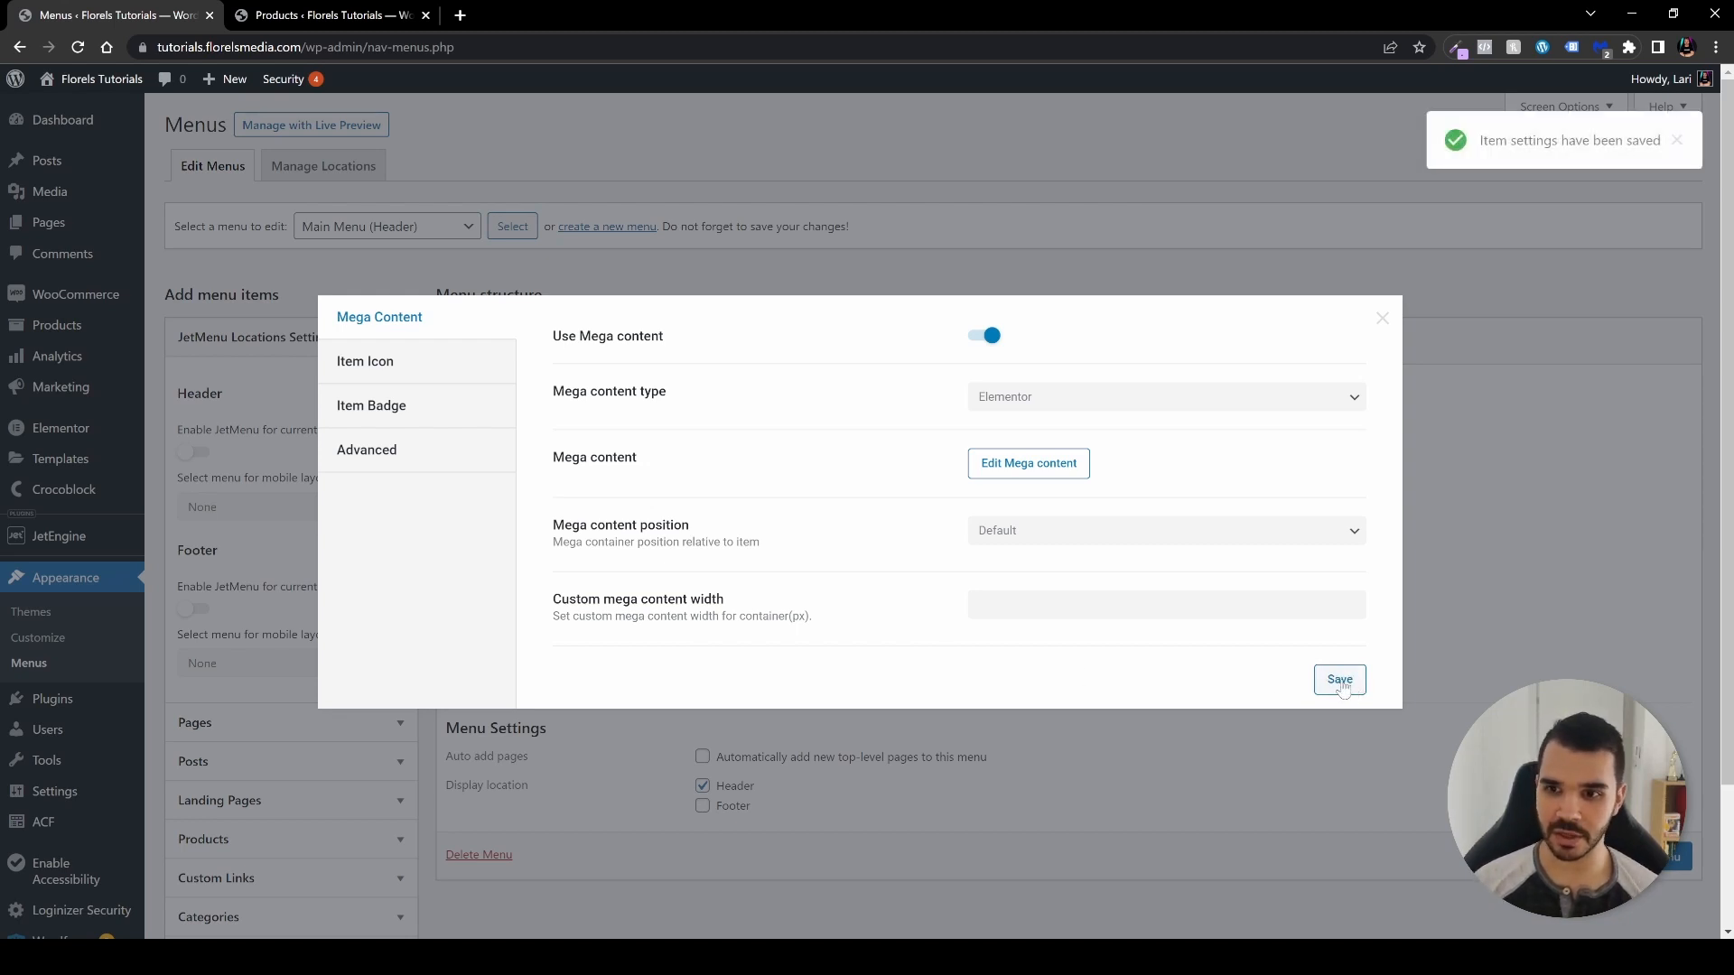
{"action": "left_click", "coordinate": [1382, 318]}
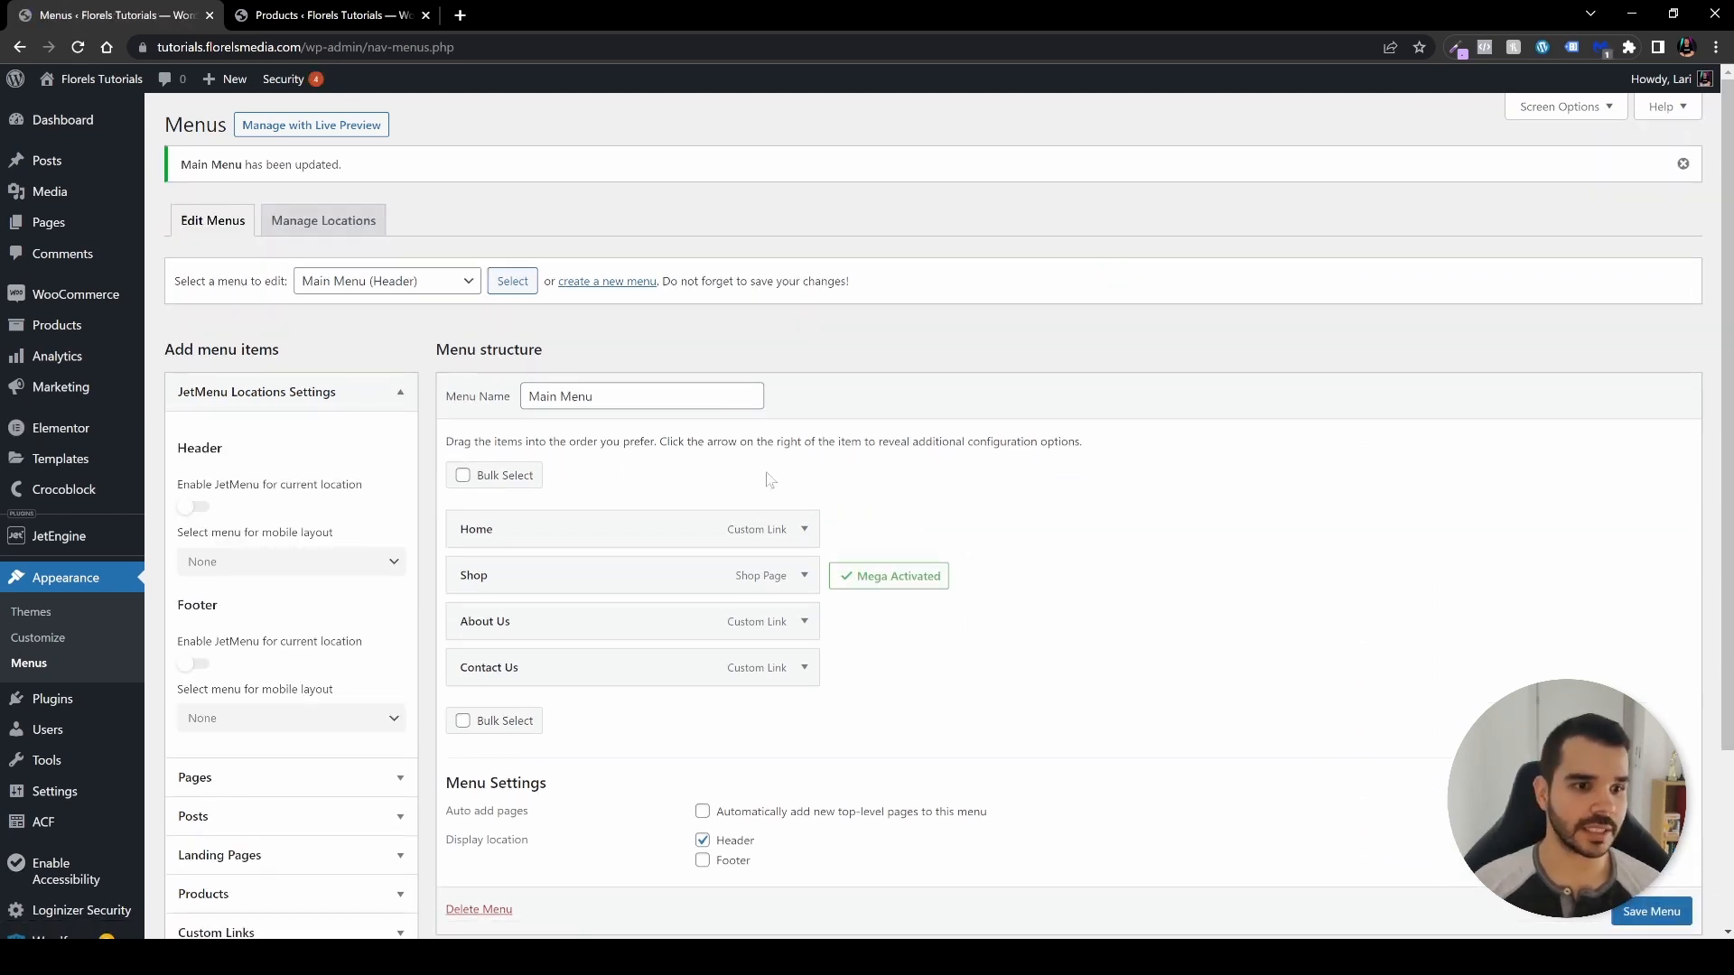
List all of the site's Elementor templates and open the Main Header template in the Elementor editor.
{"action": "left_click", "coordinate": [85, 459]}
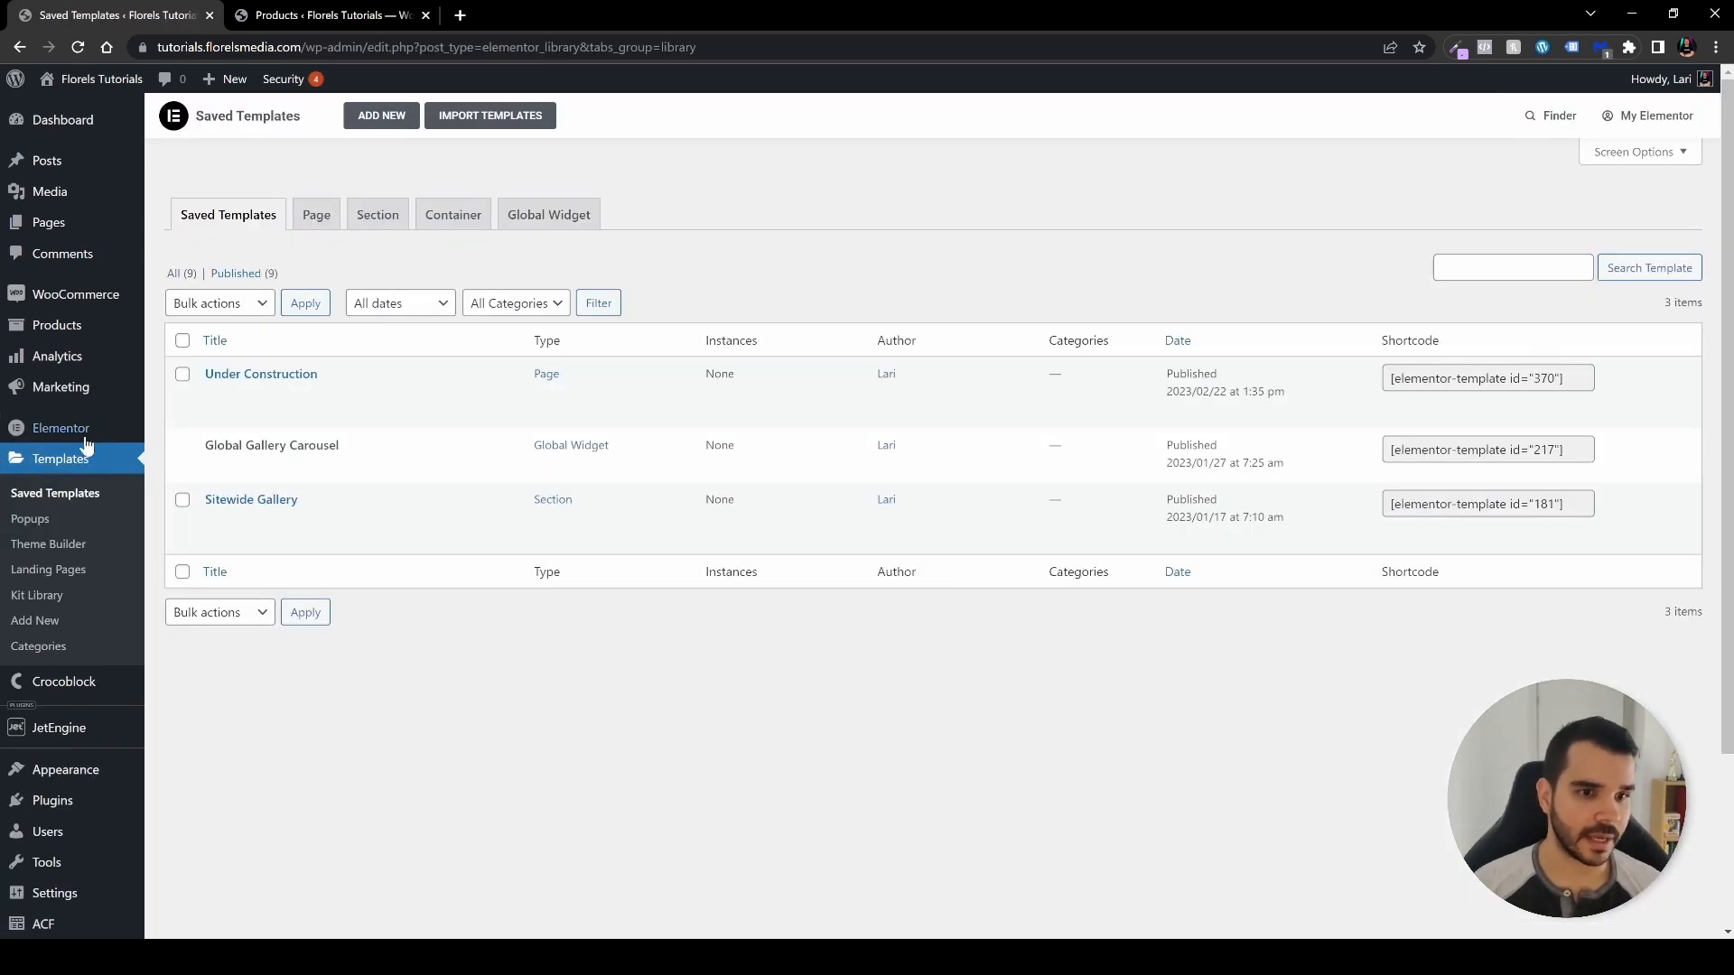
{"action": "left_click", "coordinate": [174, 273]}
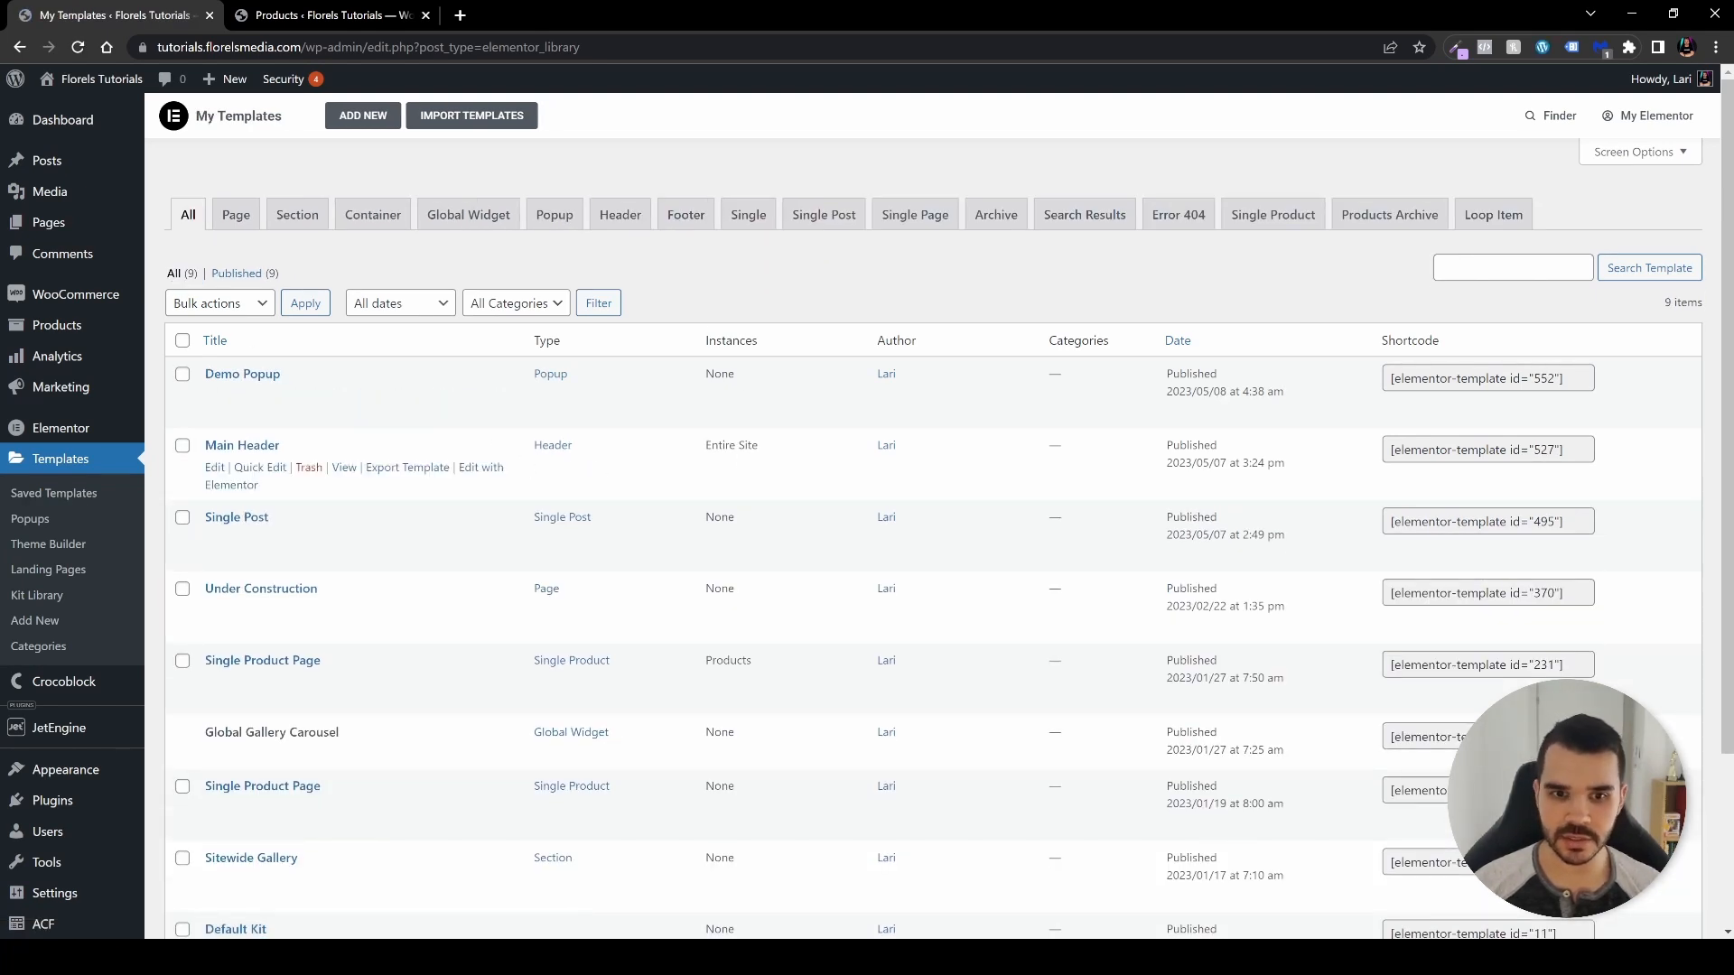
{"action": "left_click", "coordinate": [480, 476]}
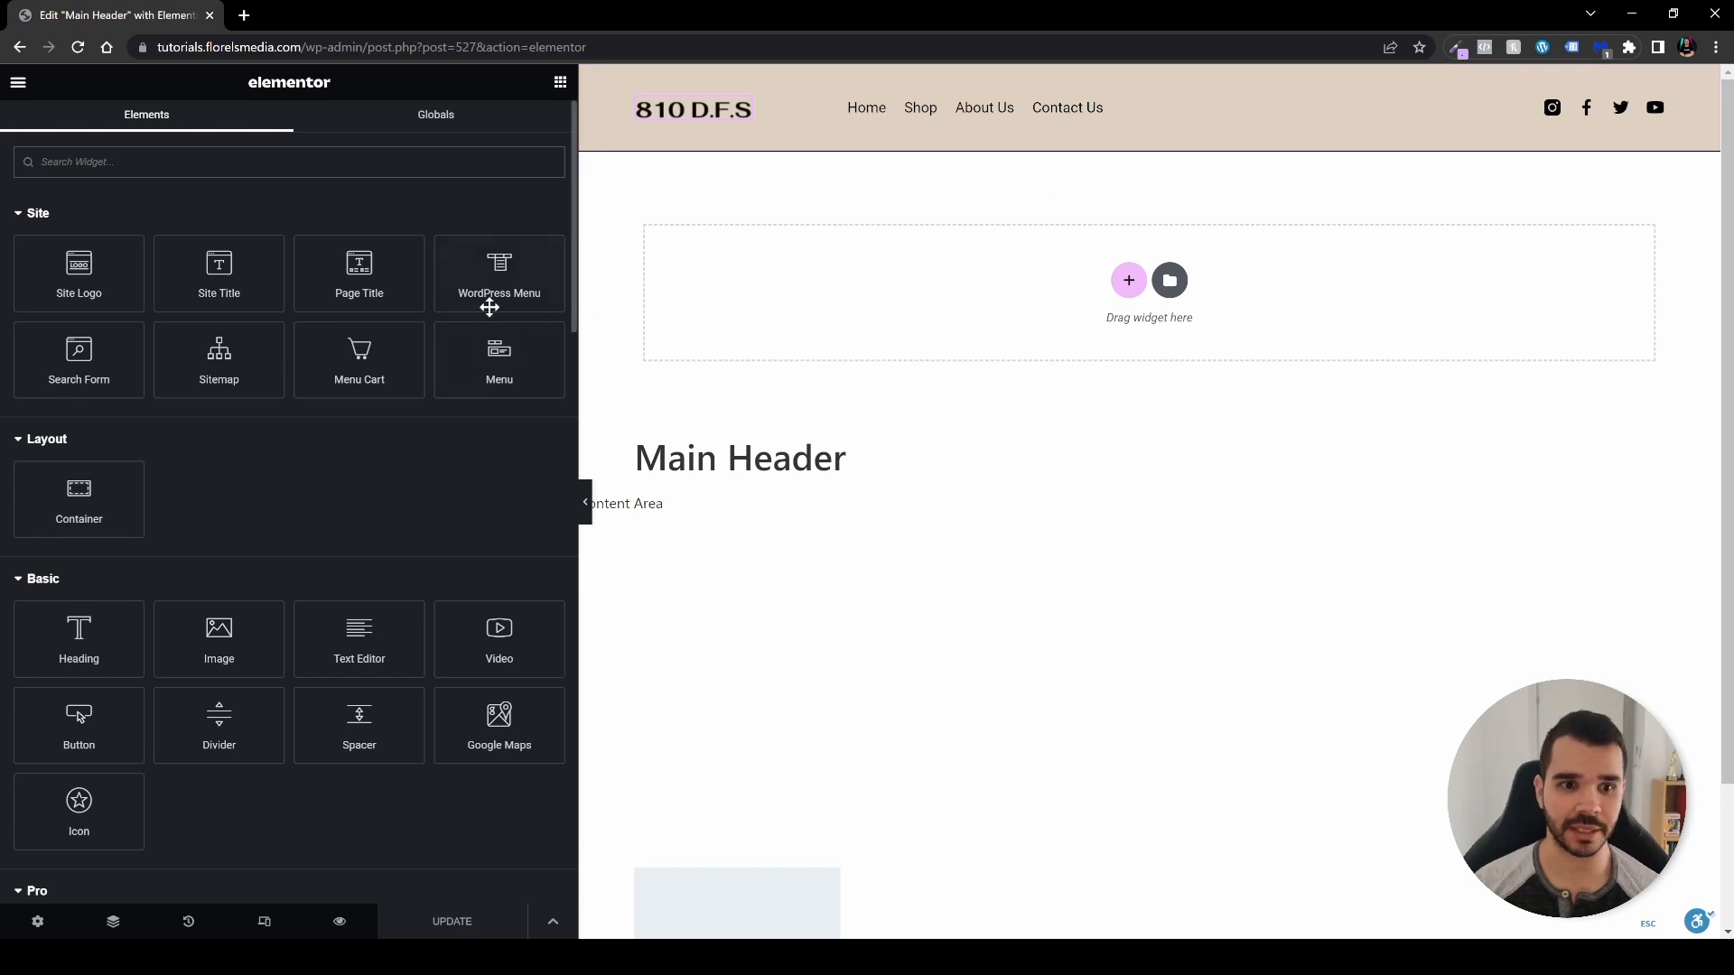
Open the content settings of the header's Mega Menu widget and set its Mega Container Width Type to Selector.
{"action": "scroll", "coordinate": [506, 334], "scroll_direction": "down", "scroll_amount": 15}
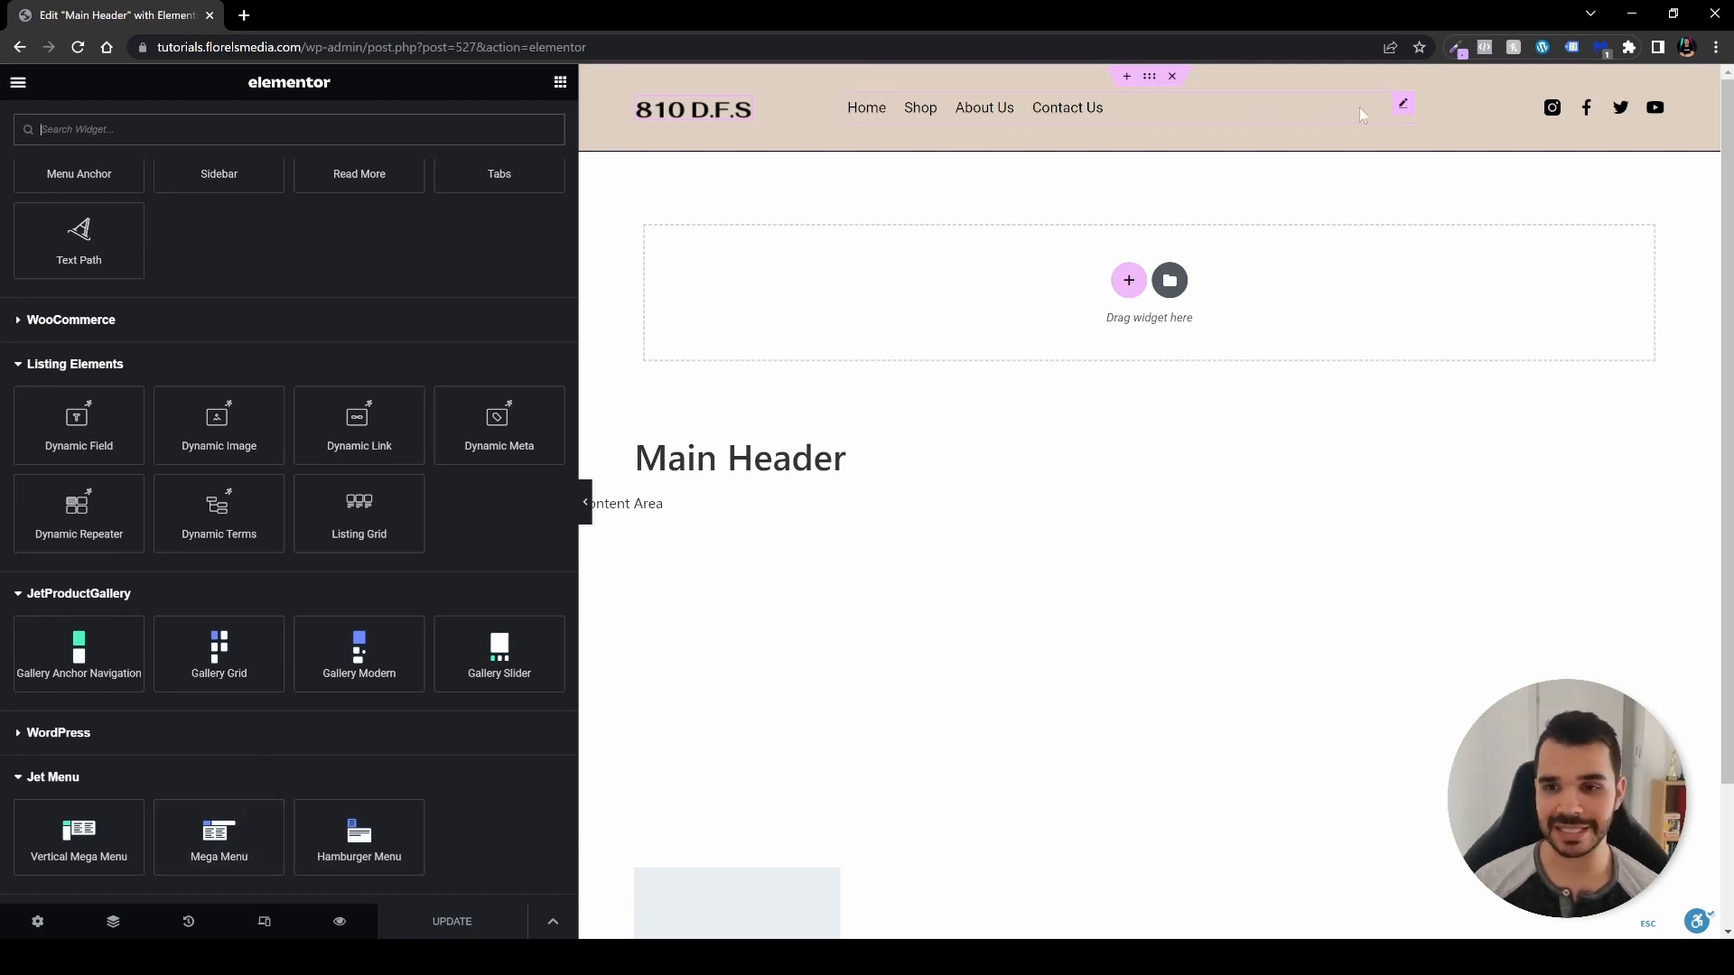
{"action": "left_click", "coordinate": [1402, 105]}
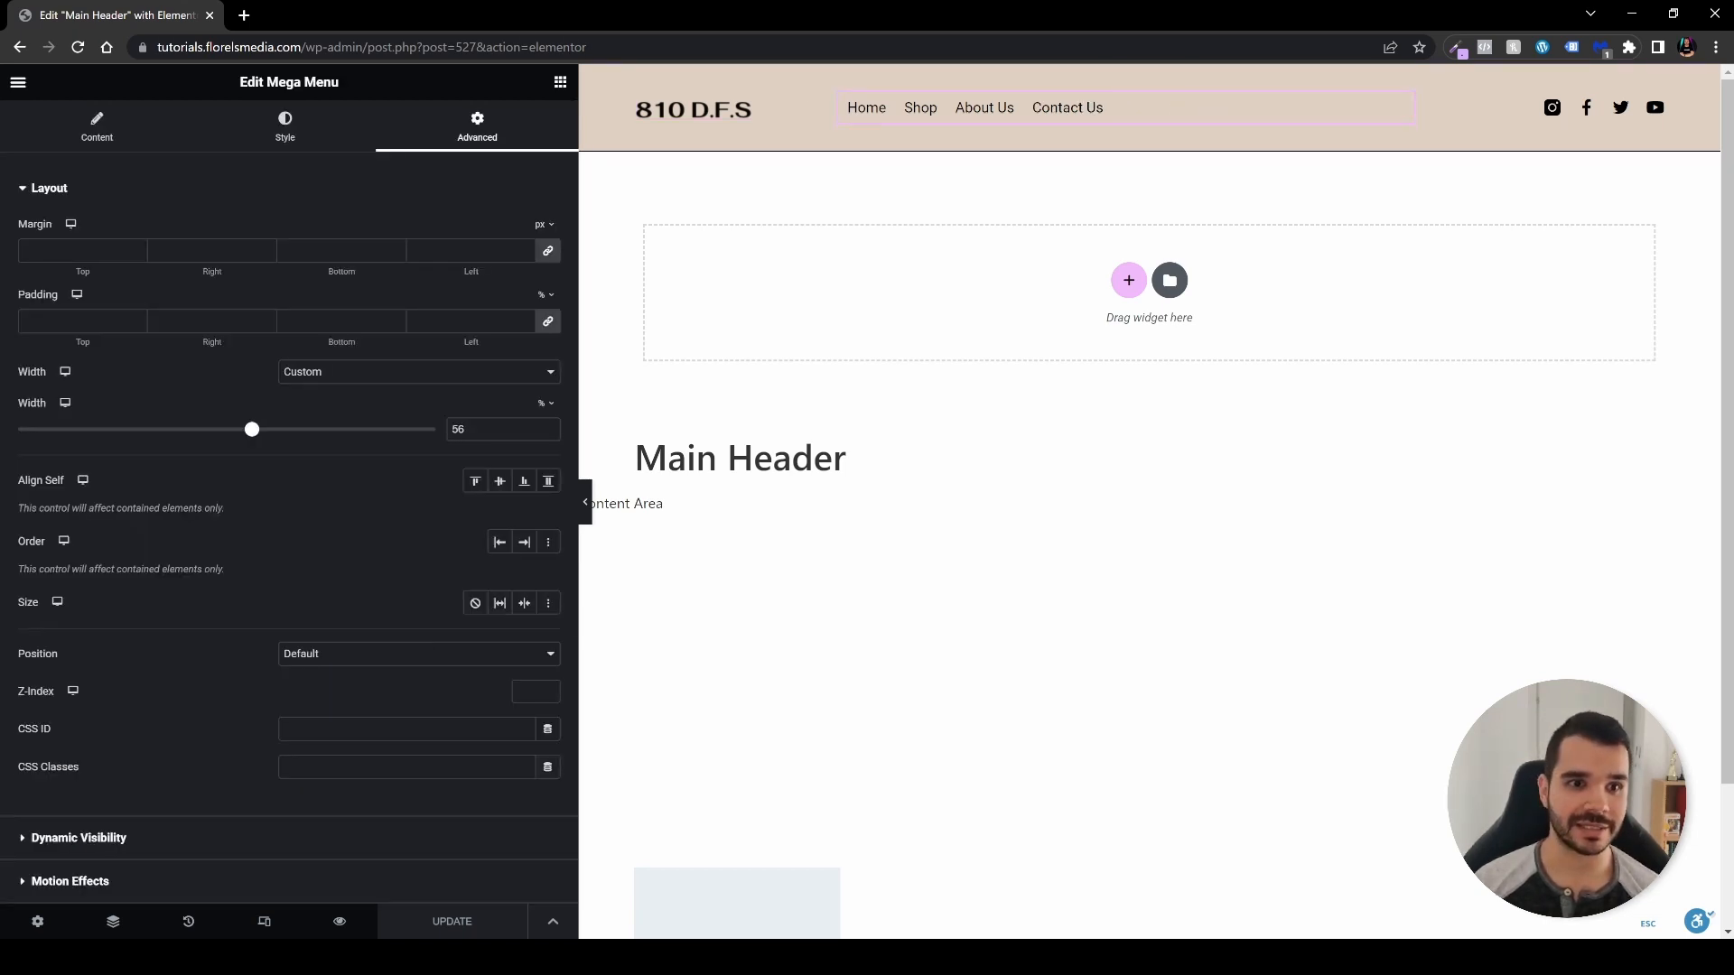
{"action": "left_click", "coordinate": [81, 141]}
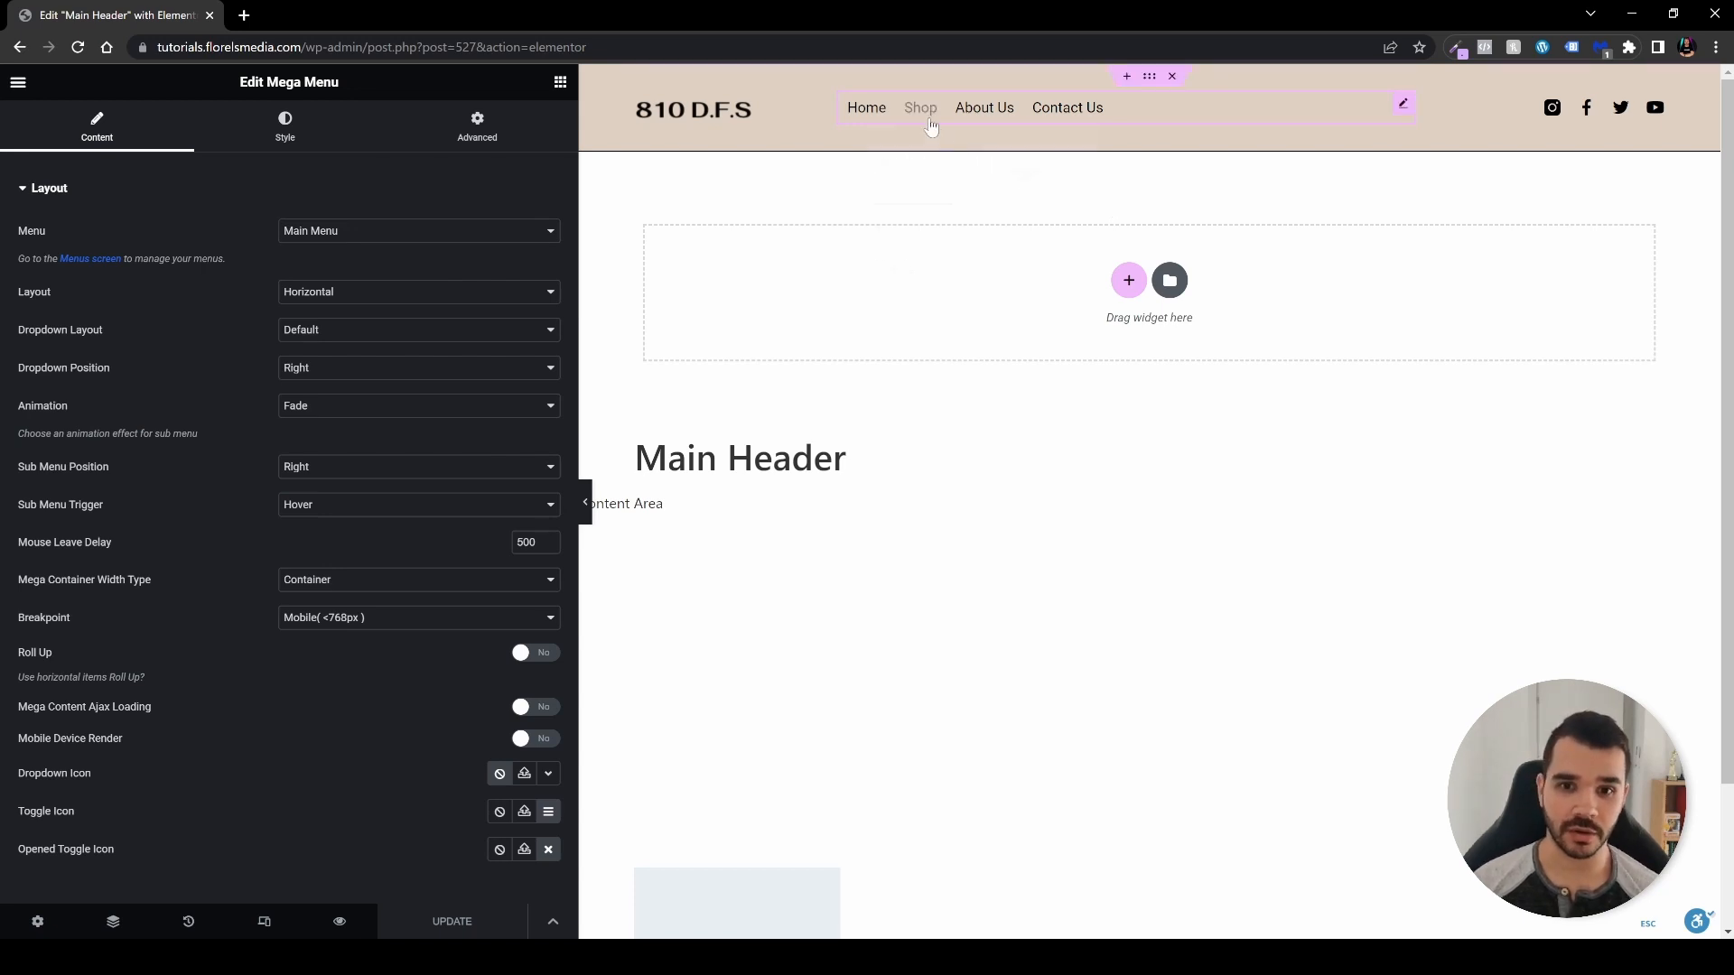
{"action": "mouse_move", "coordinate": [922, 116]}
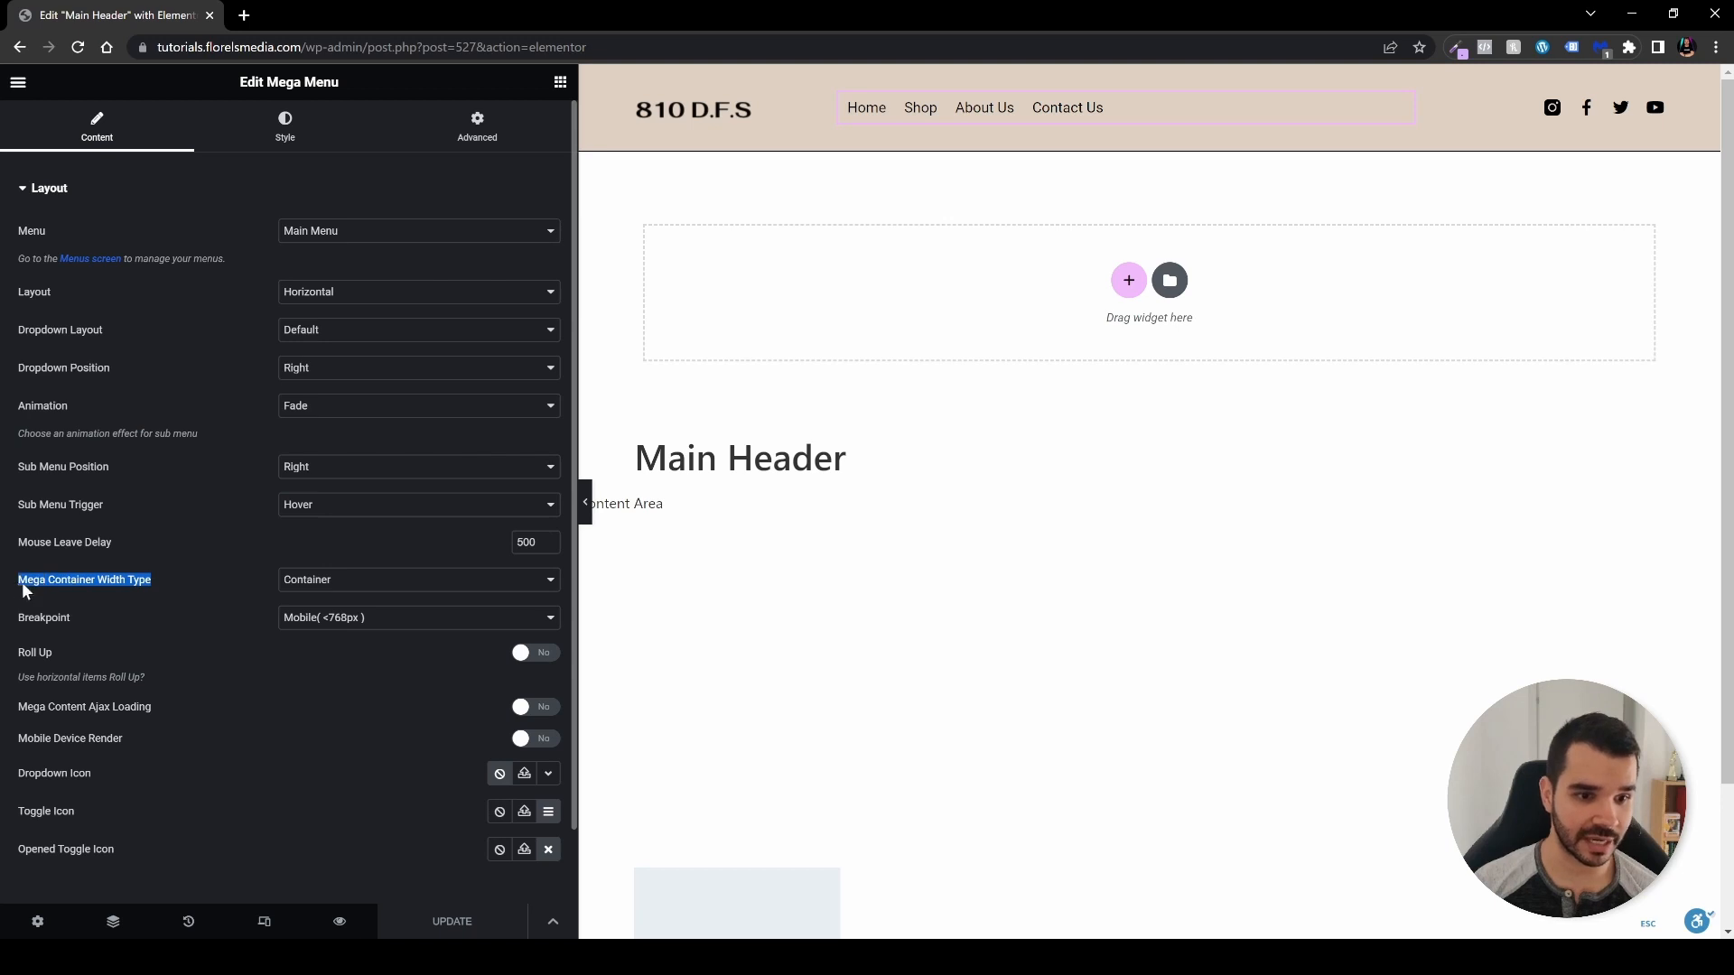
{"action": "left_click", "coordinate": [360, 583]}
{"action": "left_click", "coordinate": [360, 608]}
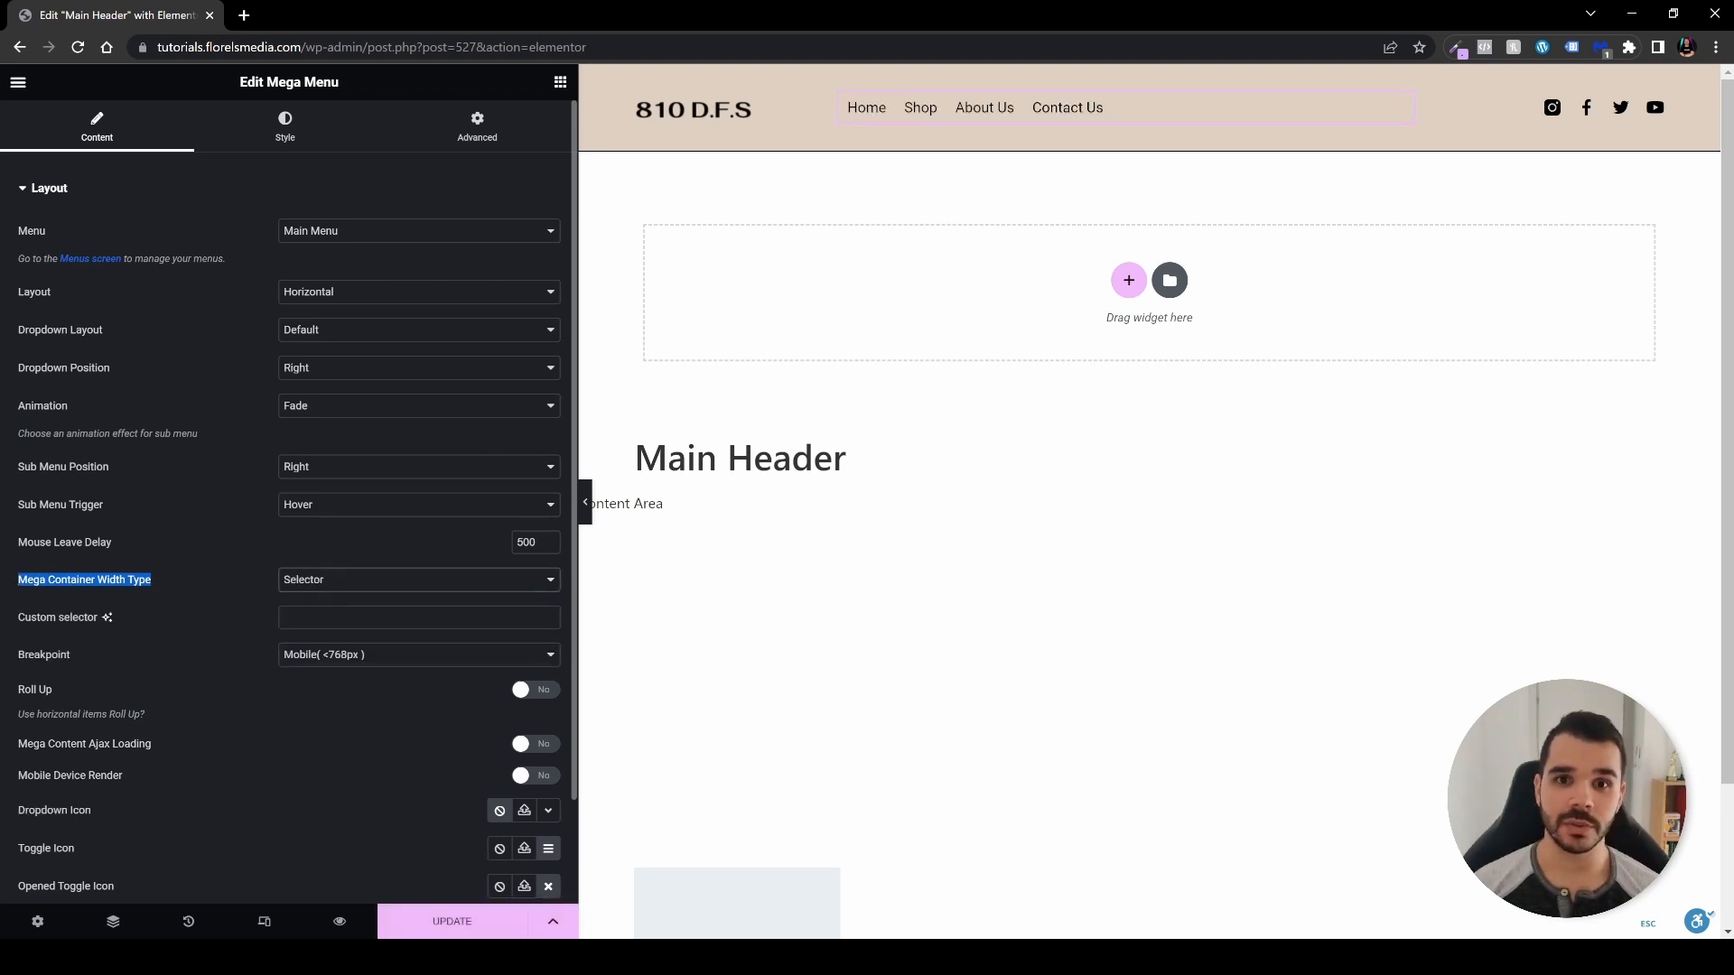
Open the site's home page in a new tab, inspect the header and select the class names of its outer wrapper div.
{"action": "middle_click", "coordinate": [701, 125]}
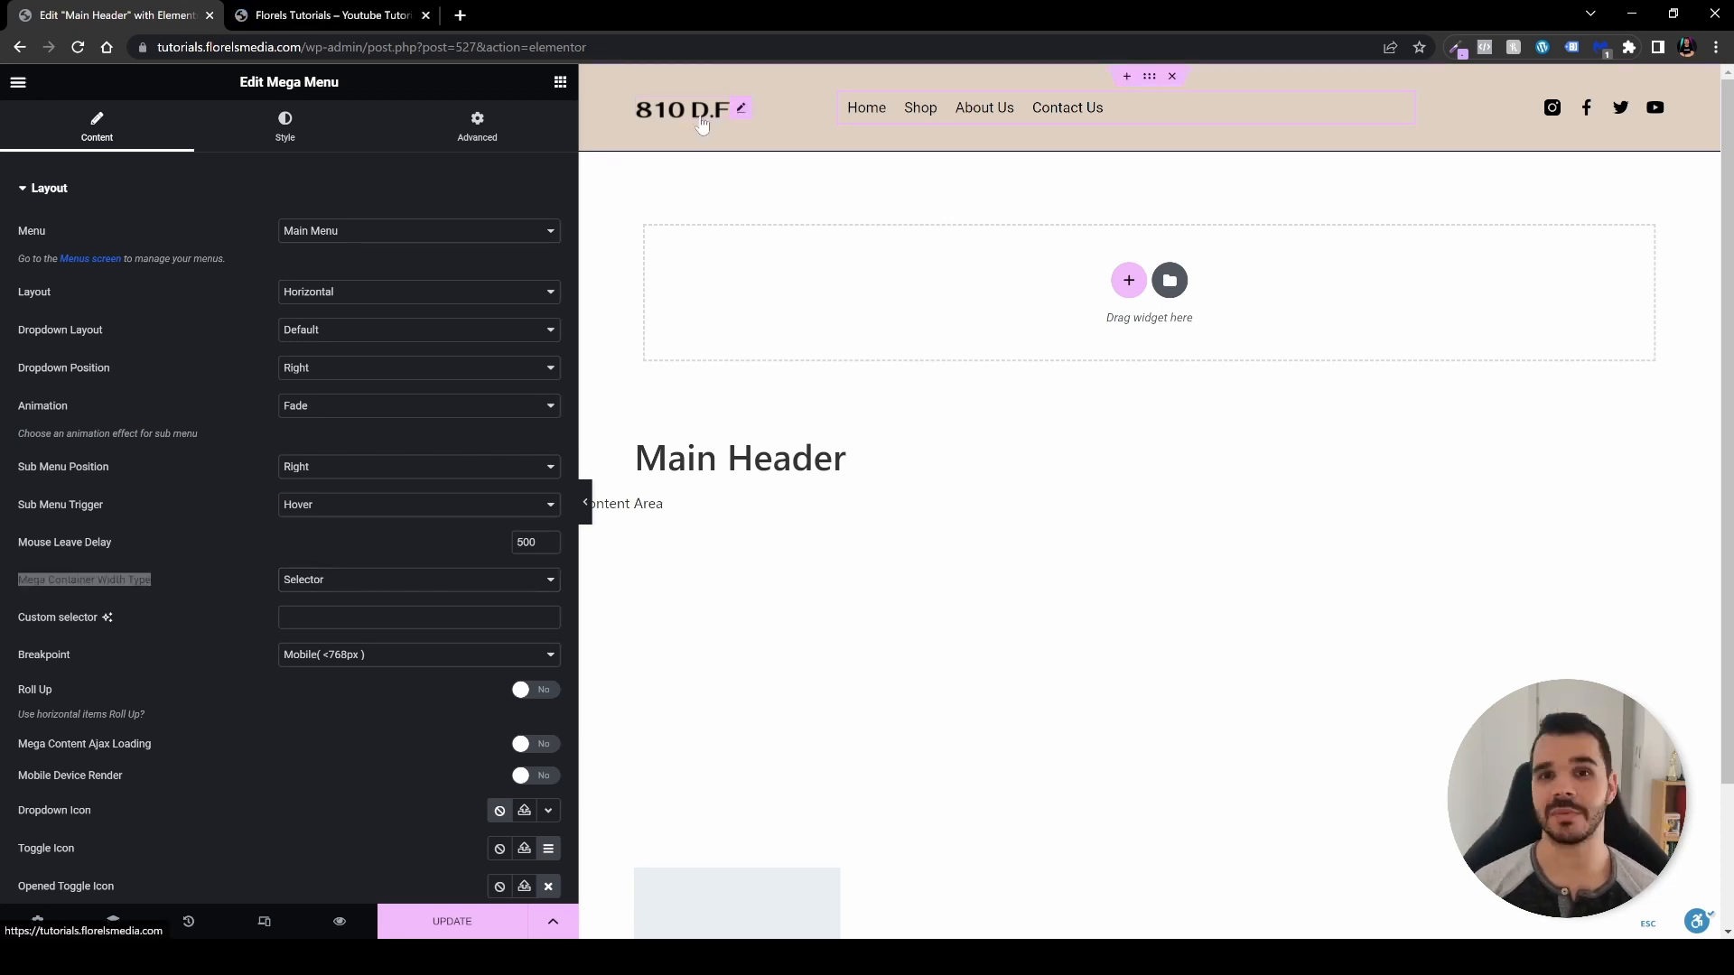
{"action": "left_click", "coordinate": [334, 15]}
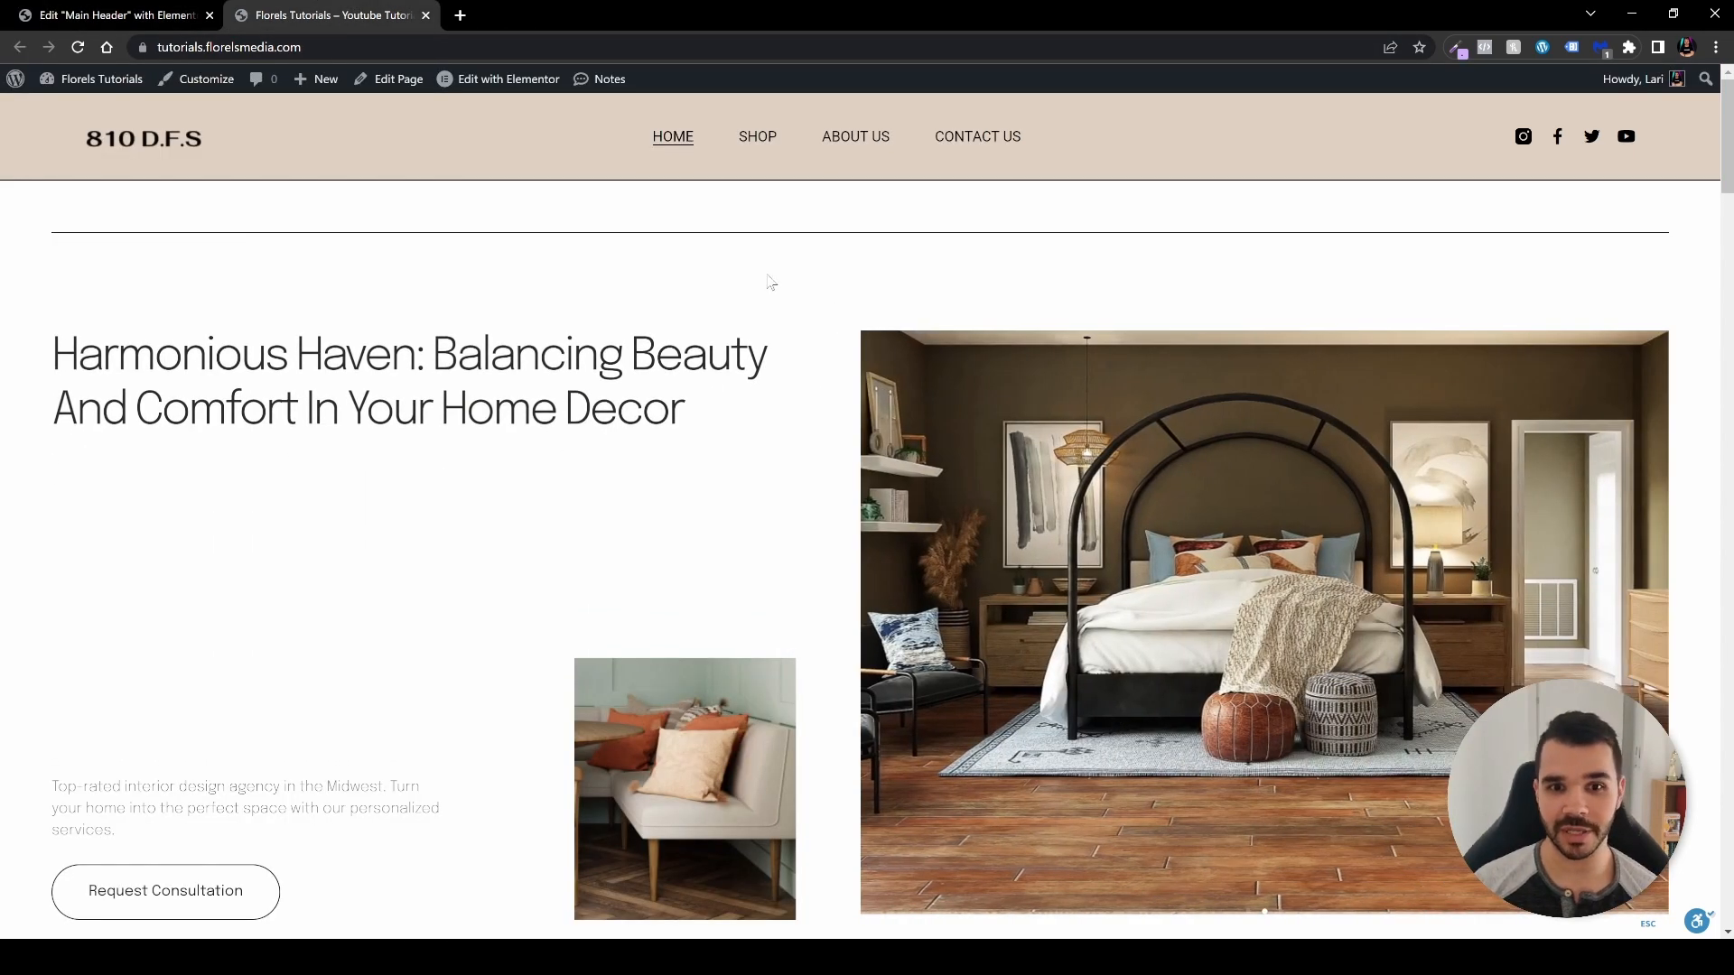
{"action": "right_click", "coordinate": [418, 174]}
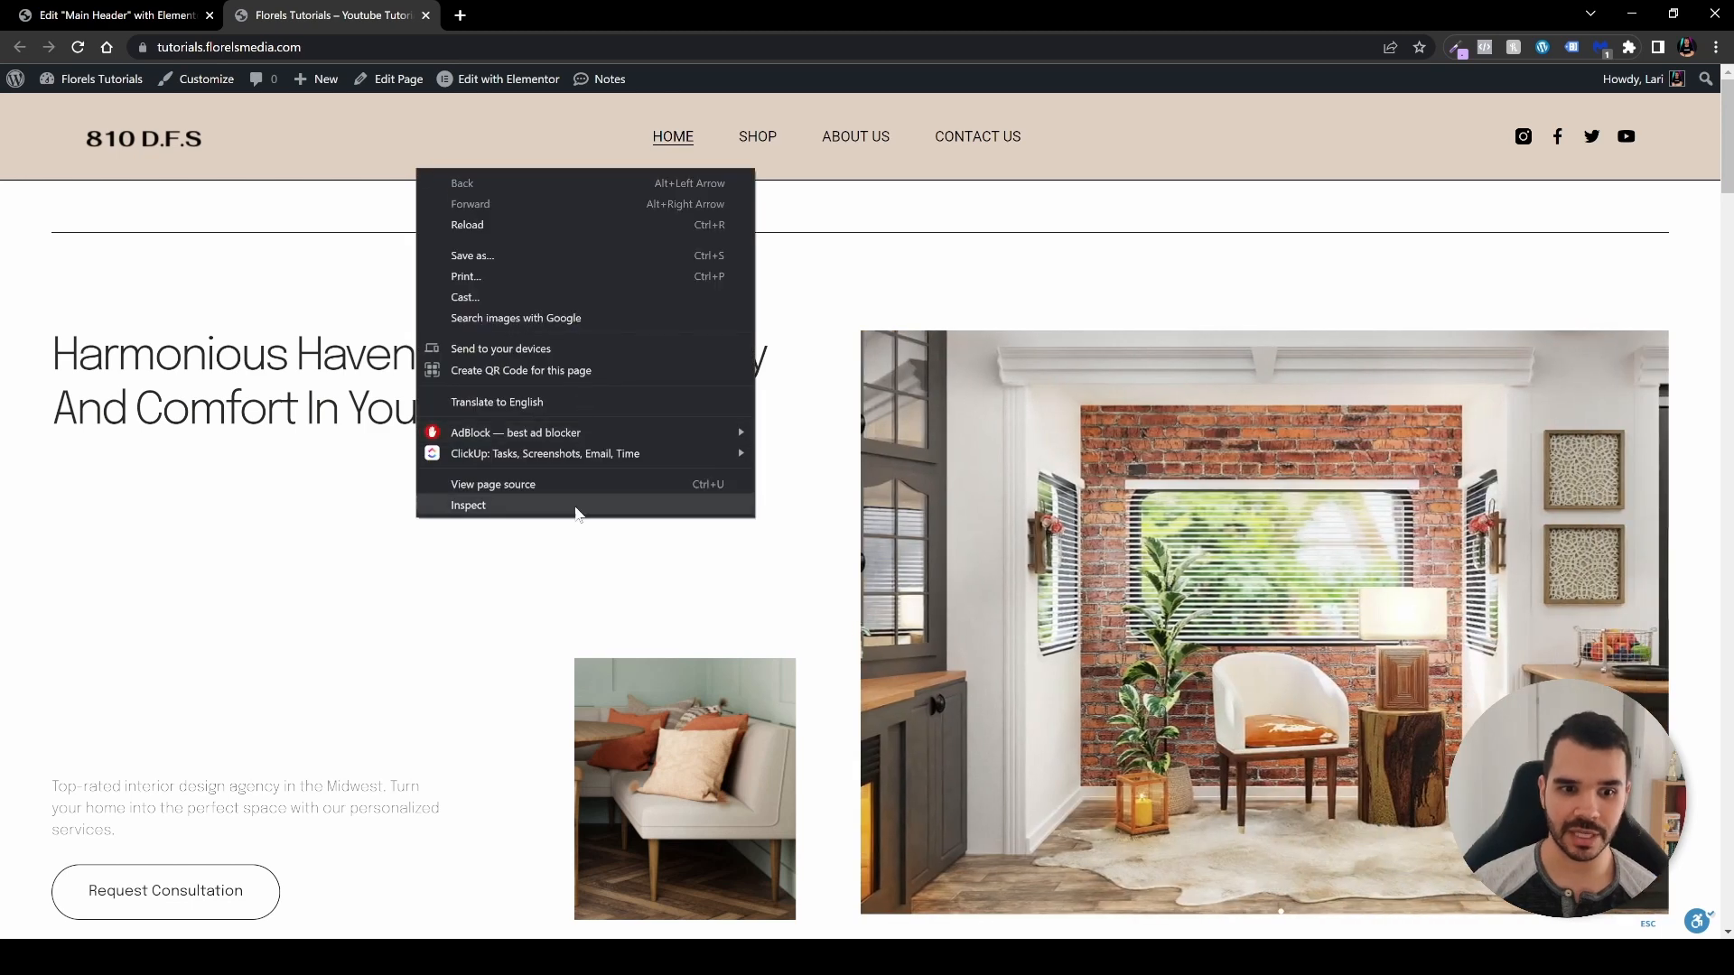
{"action": "left_click", "coordinate": [467, 506]}
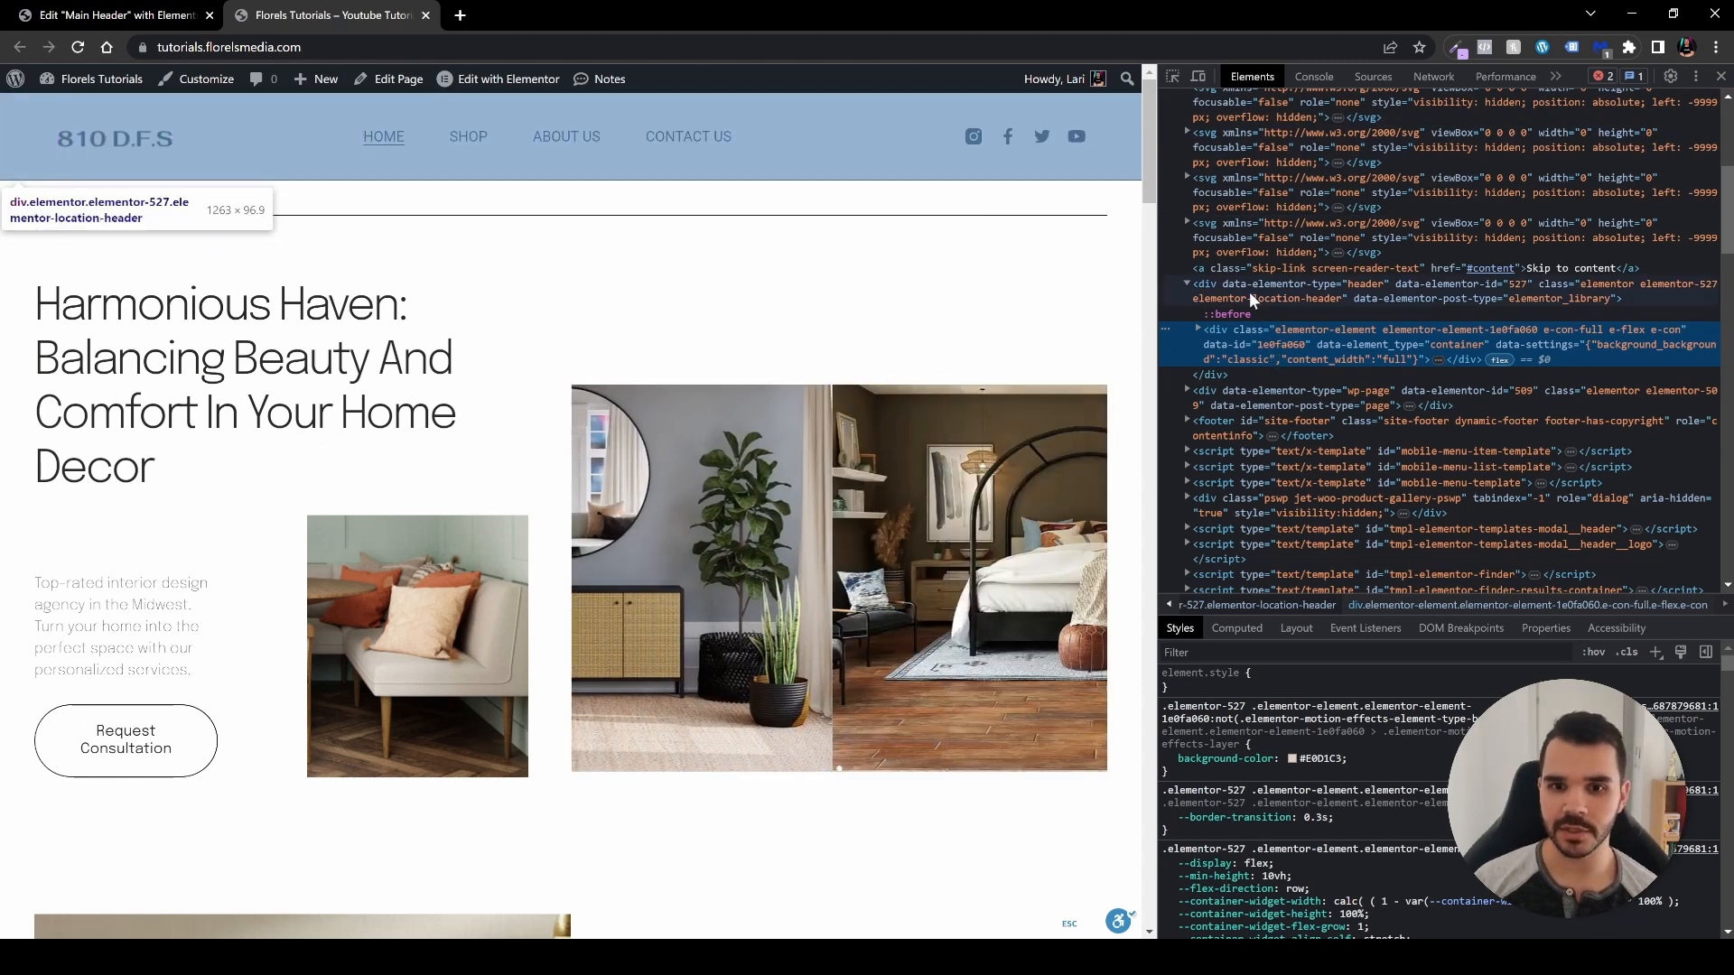
{"action": "left_click", "coordinate": [1360, 291]}
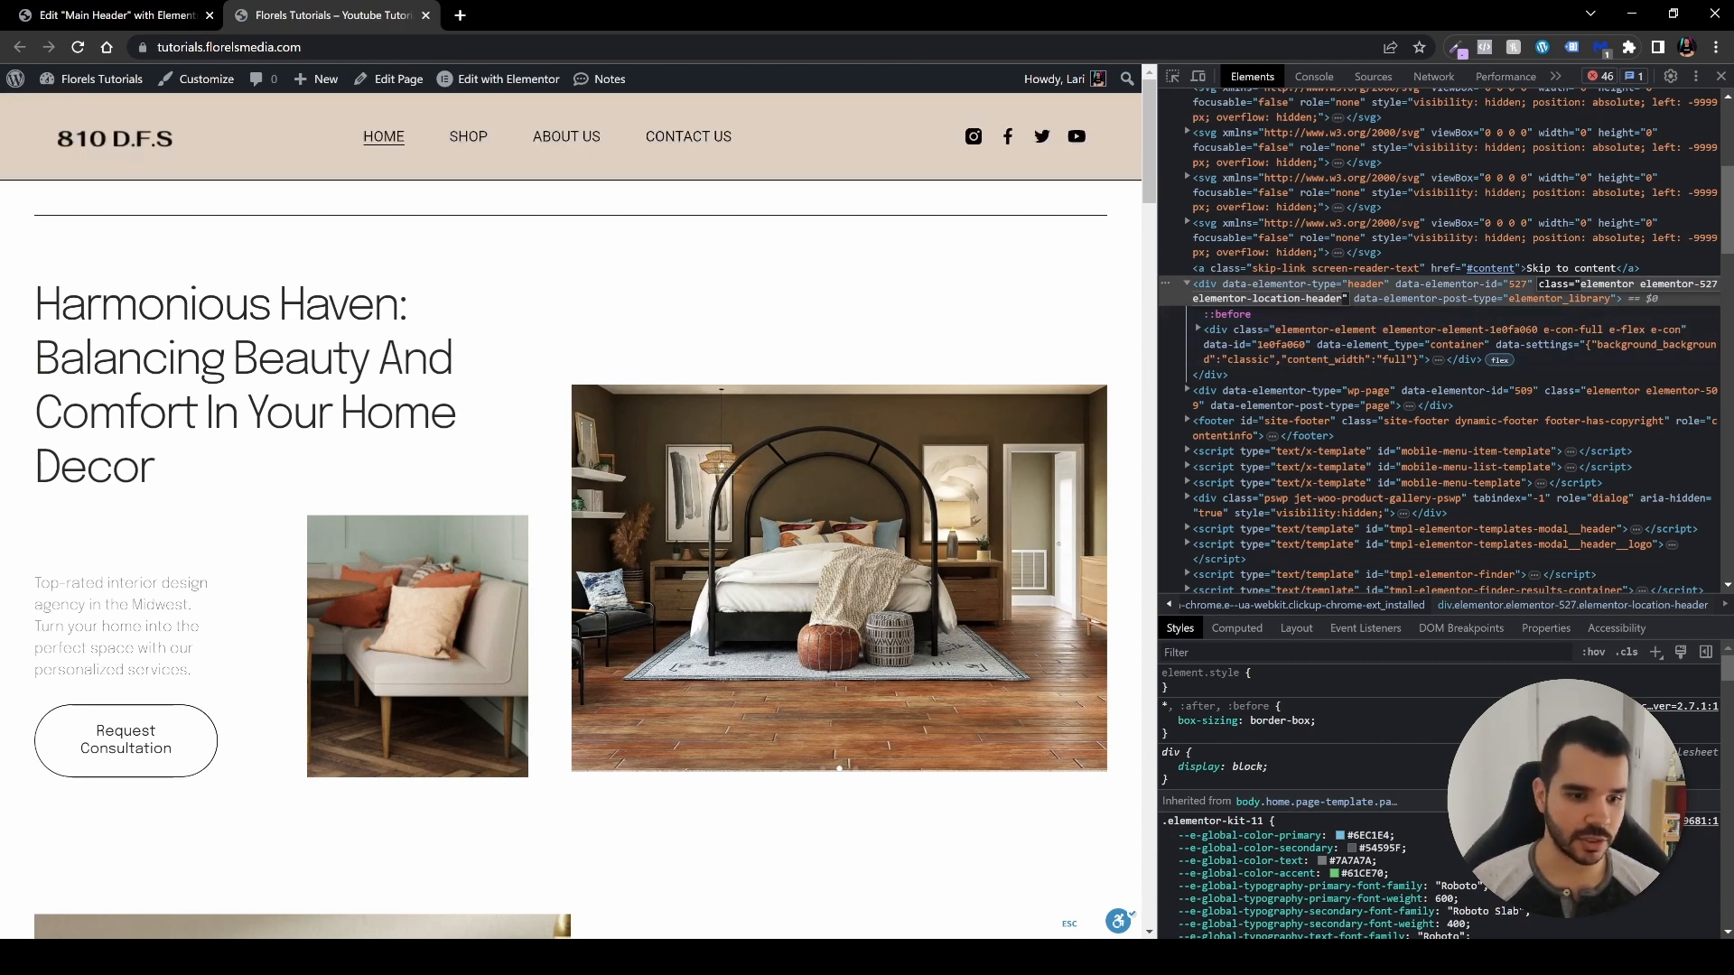
Paste the wrapper's class names into Notepad, copy only elementor-location-header, and close Notepad without saving.
{"action": "type", "text": "elementor elementor-527 elementor-location-header"}
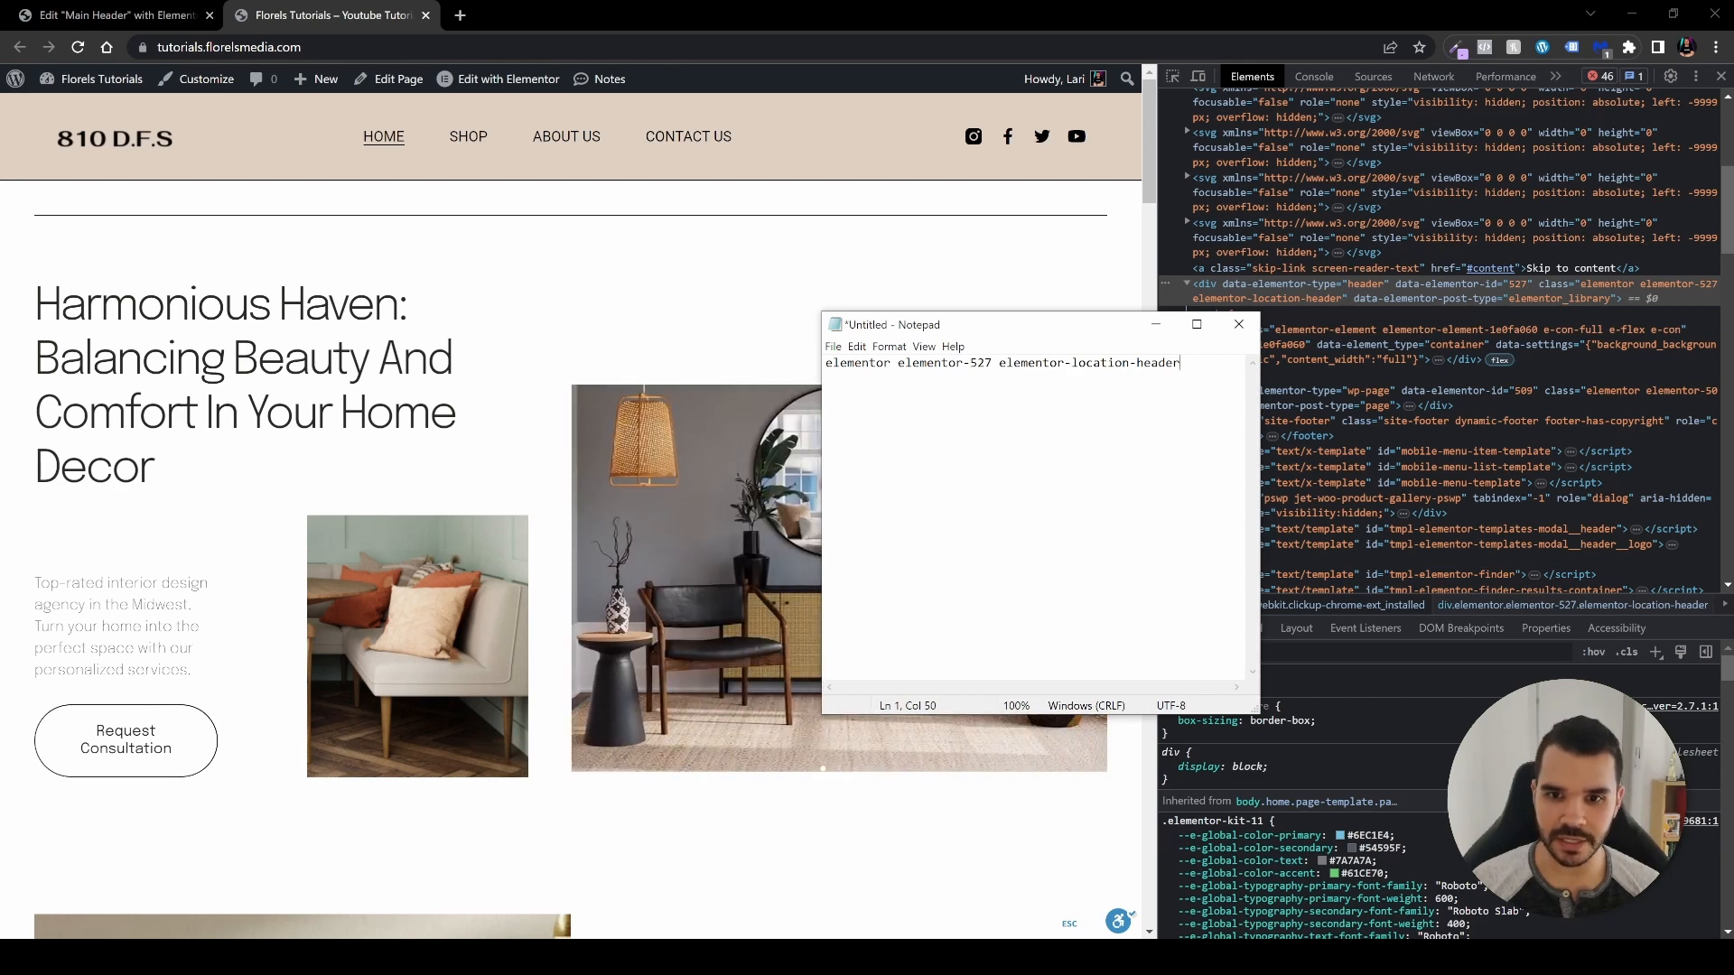
{"action": "left_click_drag", "start_coordinate": [998, 362], "coordinate": [1180, 362]}
{"action": "key", "text": "ctrl+c"}
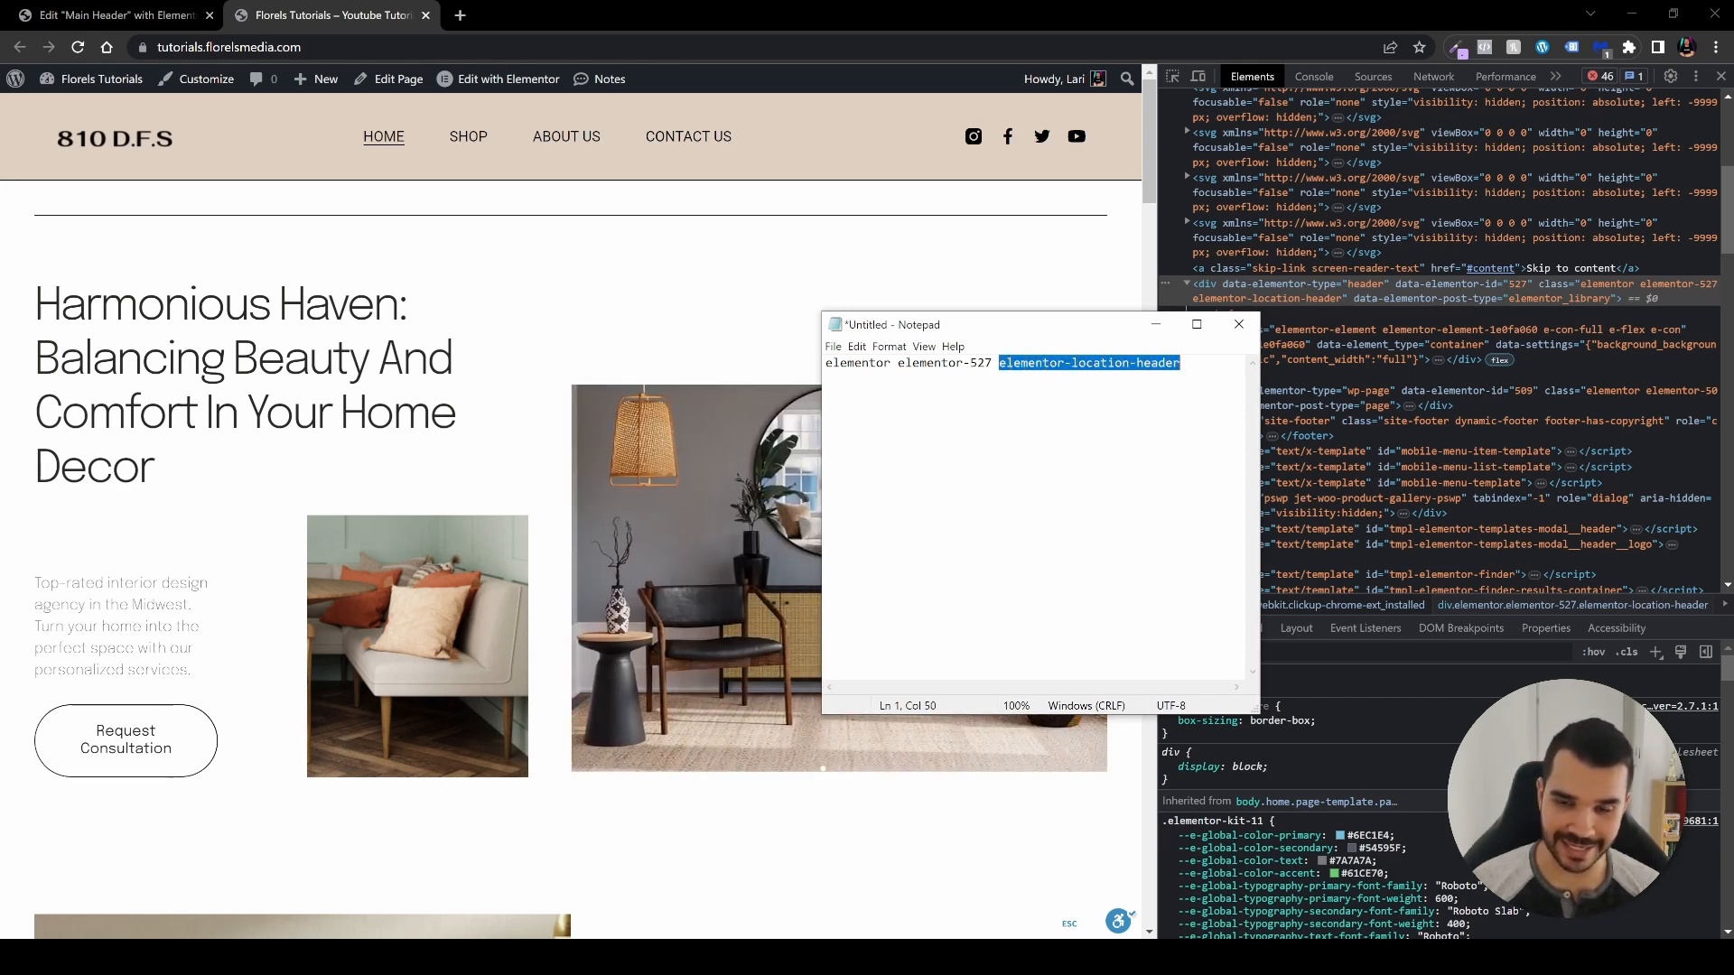
{"action": "left_click", "coordinate": [1238, 324]}
{"action": "left_click", "coordinate": [888, 486]}
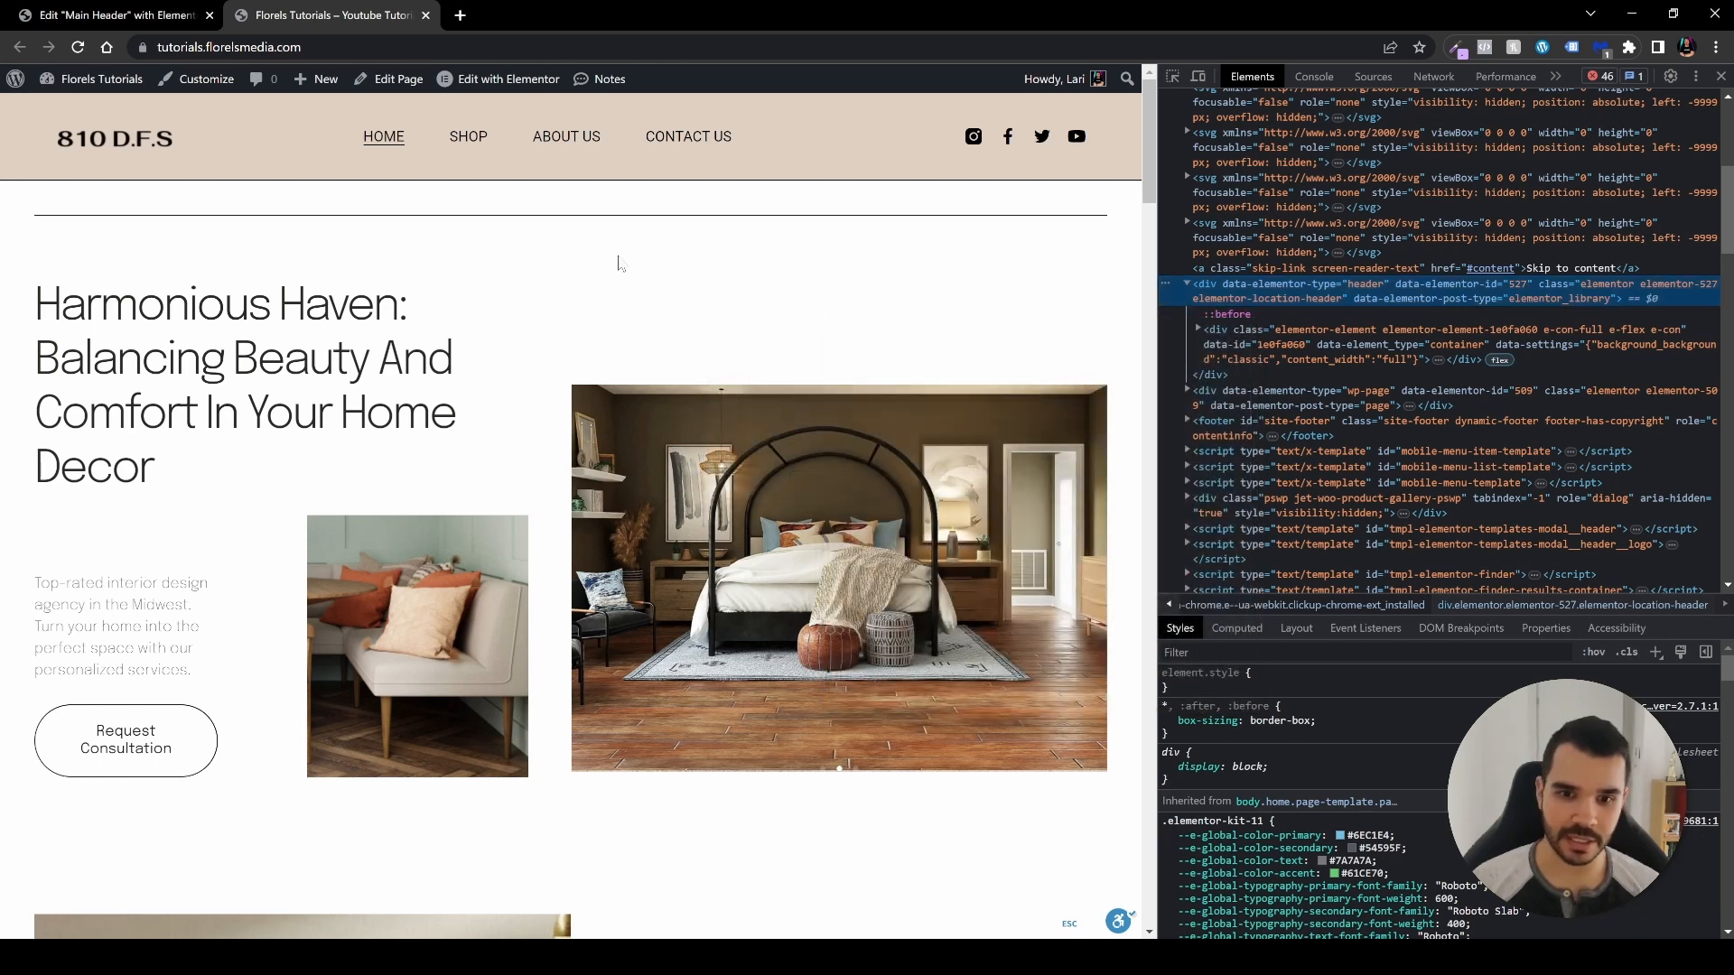
Back in the Main Header editor, set the Mega Menu's custom selector to .elementor-location-header and preview the Shop mega menu.
{"action": "left_click", "coordinate": [147, 16]}
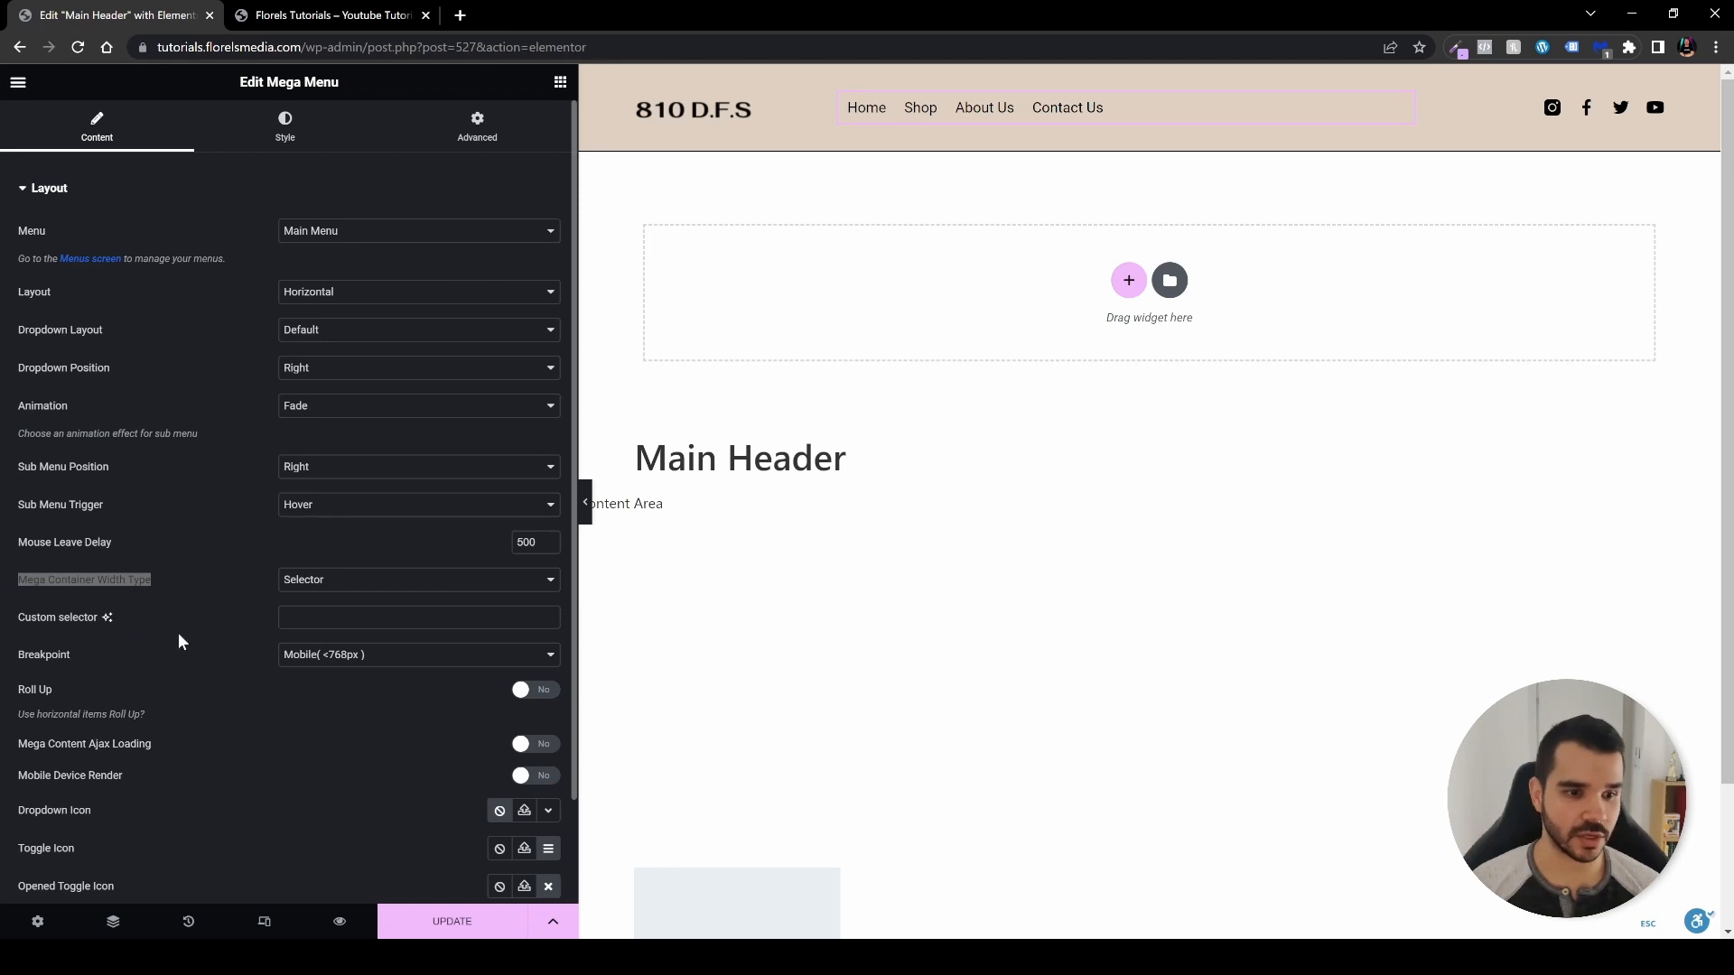
{"action": "left_click", "coordinate": [379, 614]}
{"action": "type", "text": "."}
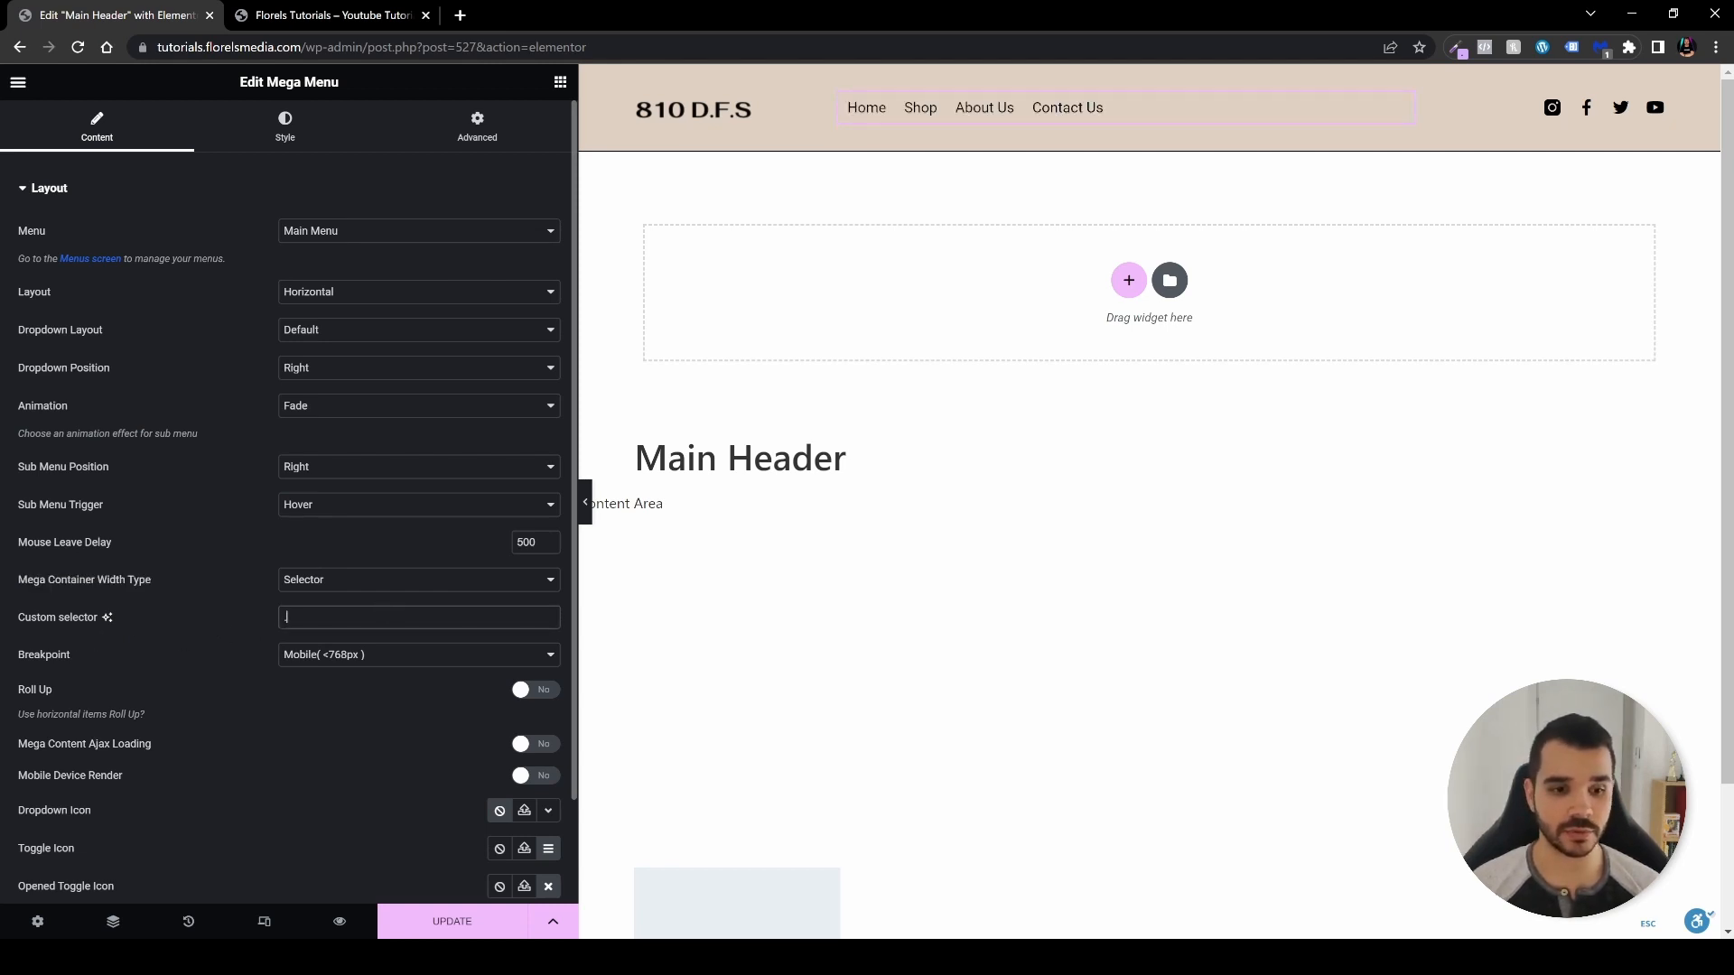
{"action": "key", "text": "ctrl+v"}
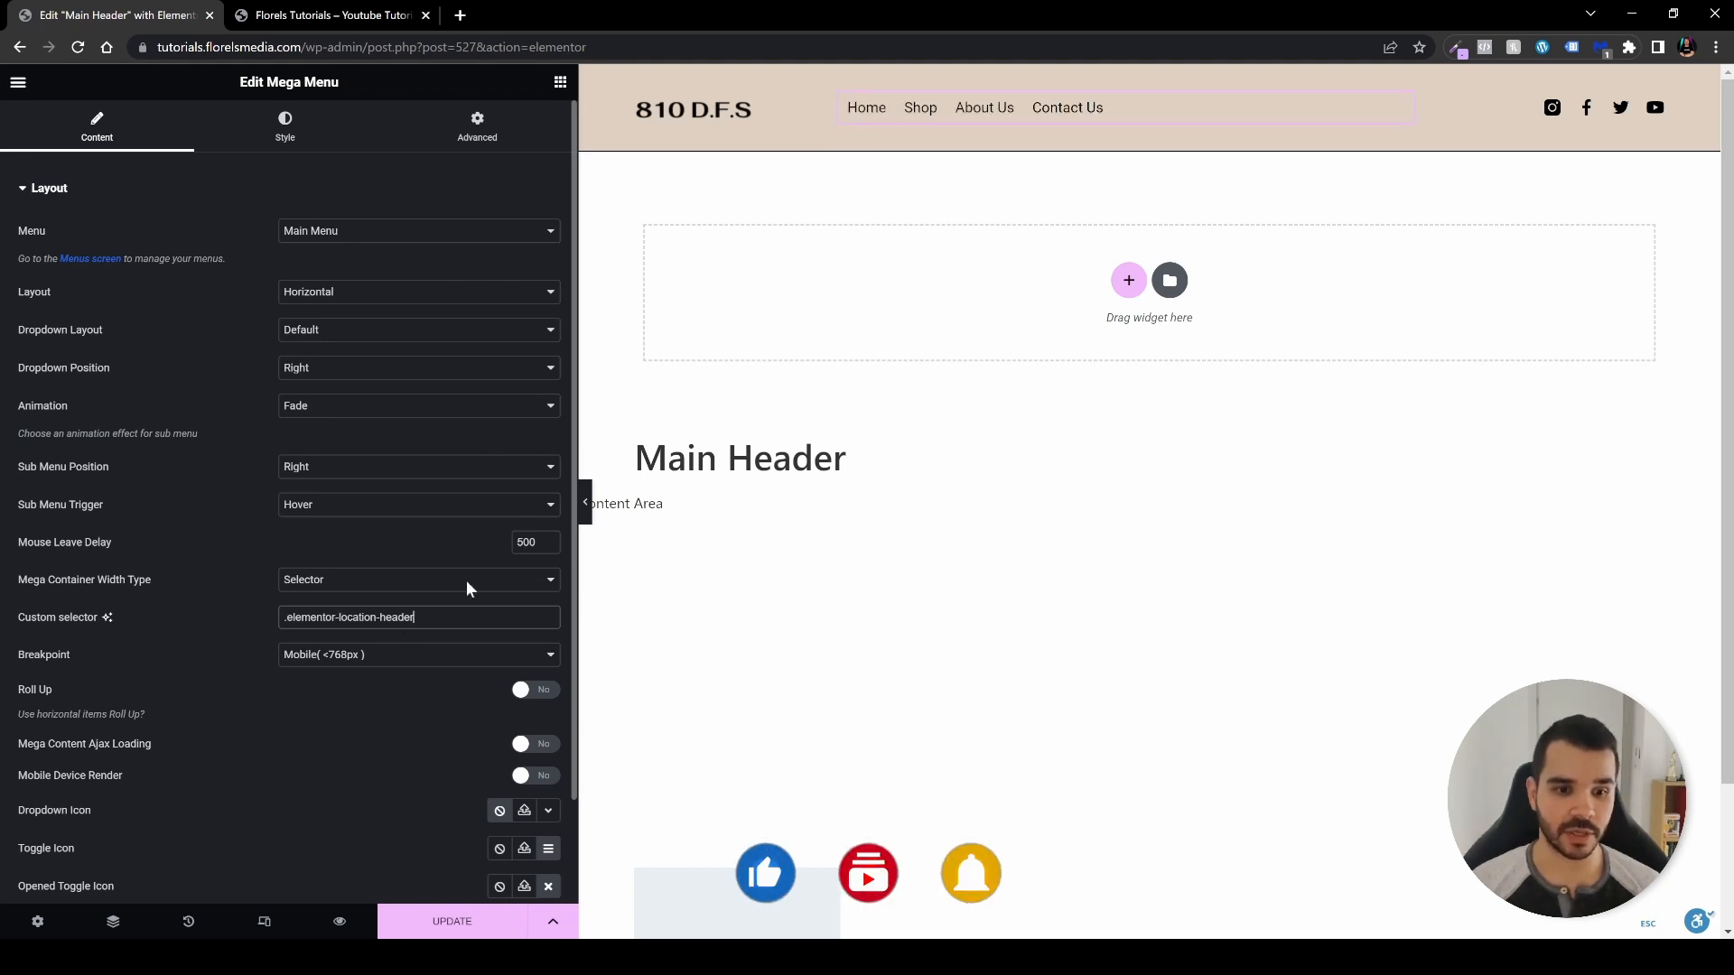
{"action": "mouse_move", "coordinate": [918, 109]}
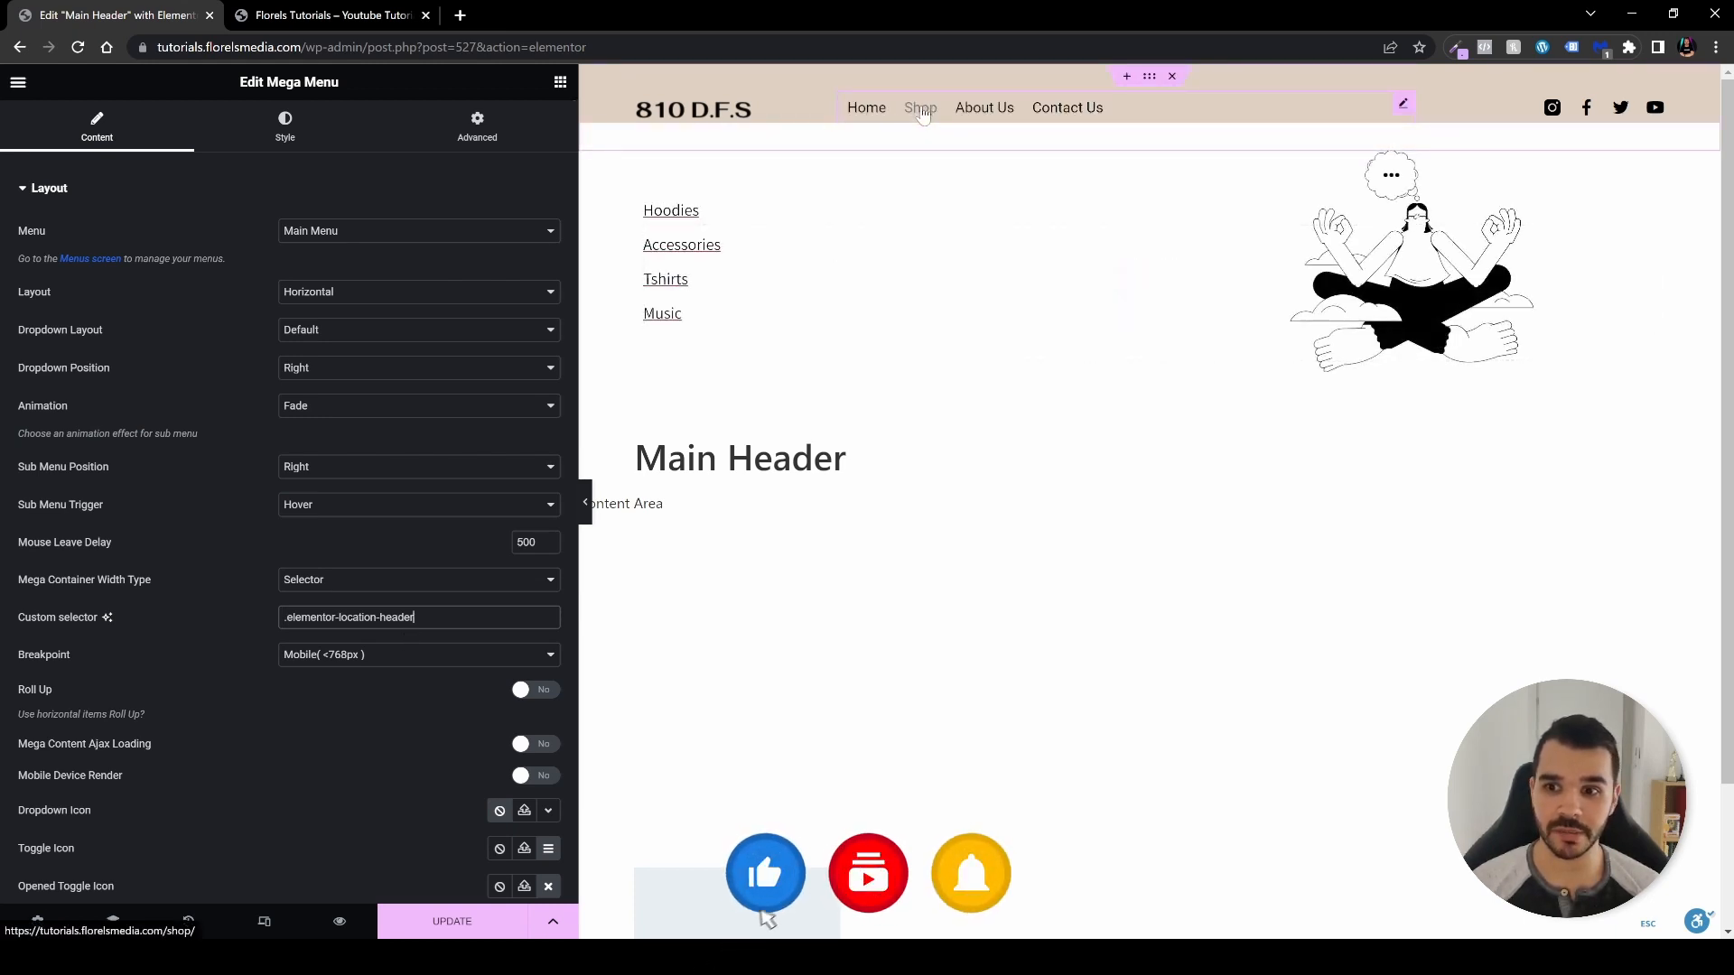